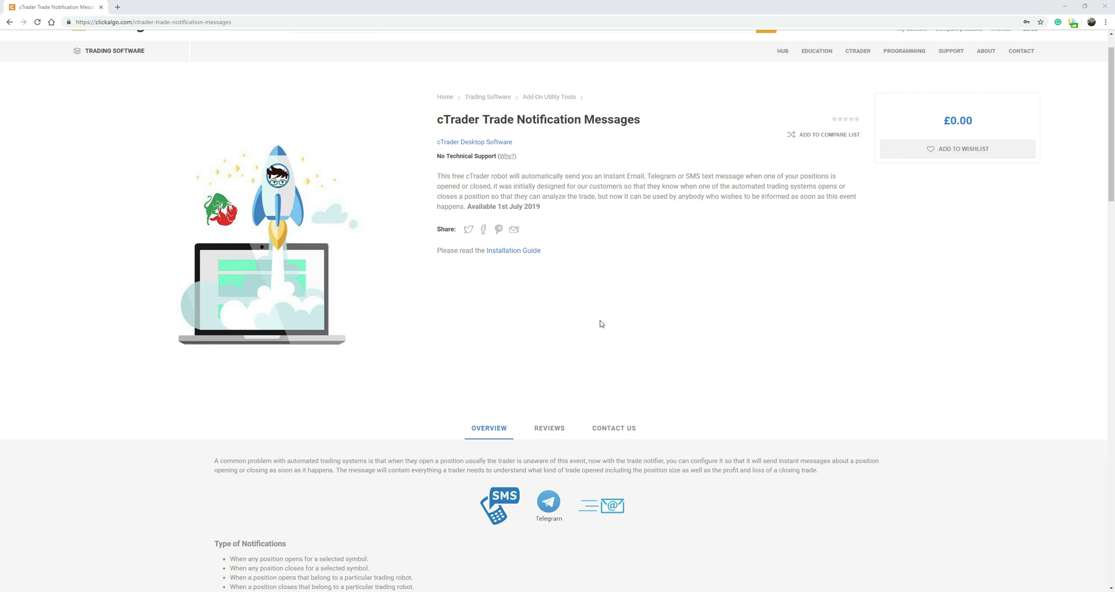
Step: Scroll through the ClickAlgo product page's notification settings image and message testing tool section
{"action": "scroll", "coordinate": [601, 323], "scroll_direction": "up", "scroll_amount": 1}
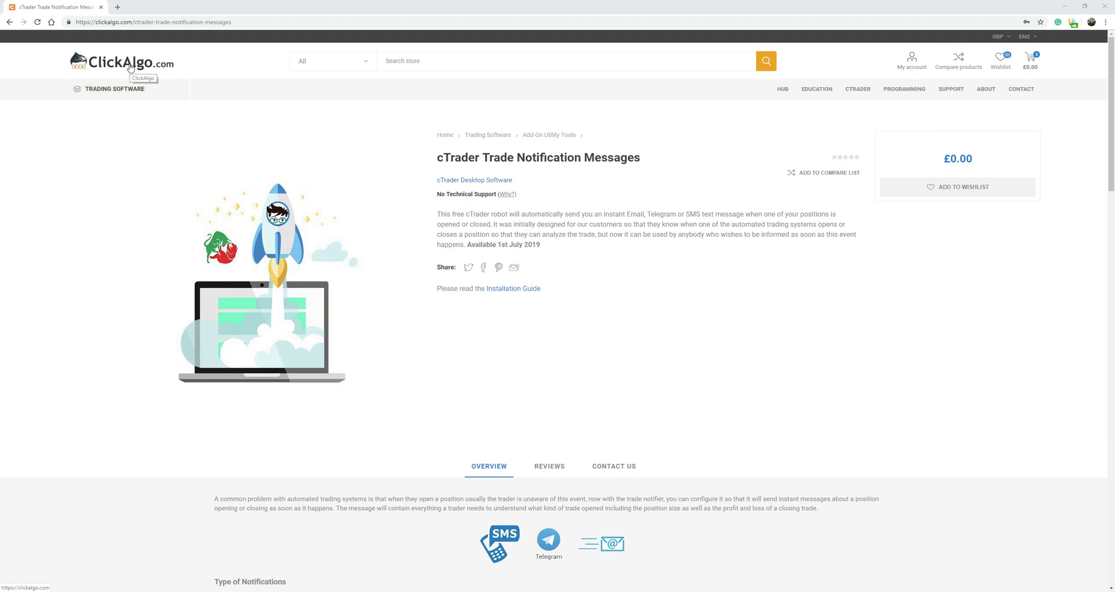
{"action": "mouse_move", "coordinate": [125, 87]}
{"action": "mouse_move", "coordinate": [122, 113]}
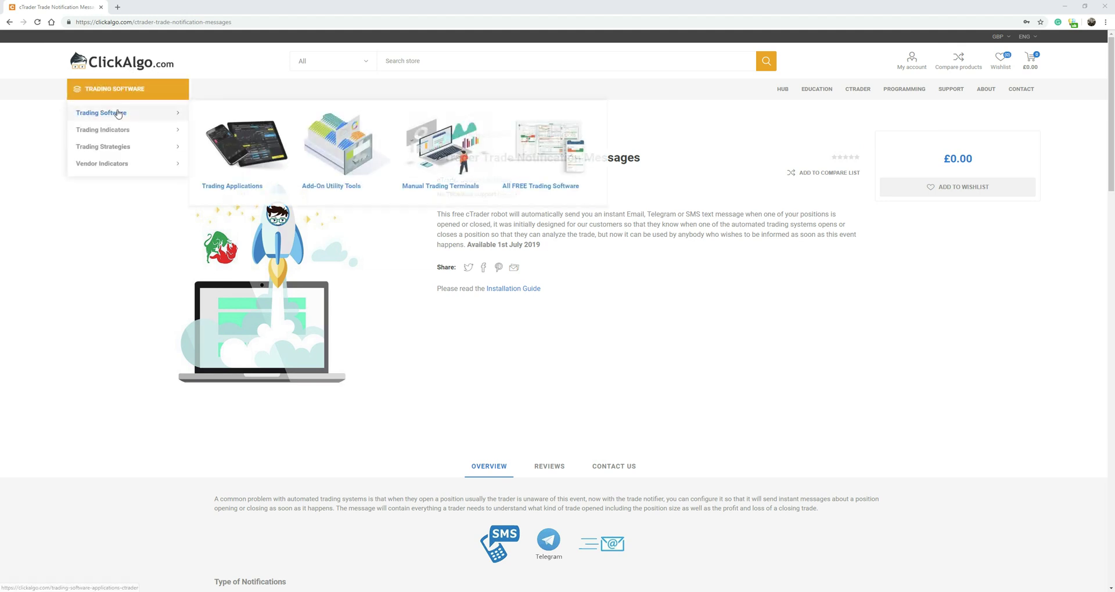
{"action": "mouse_move", "coordinate": [123, 147]}
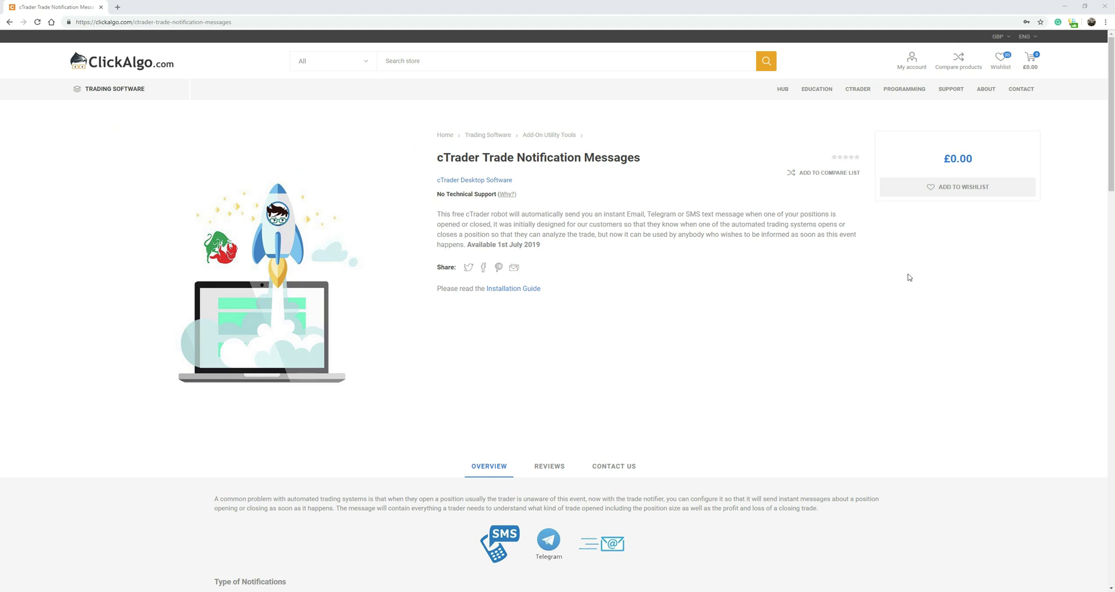
{"action": "scroll", "coordinate": [749, 347], "scroll_direction": "down", "scroll_amount": 5}
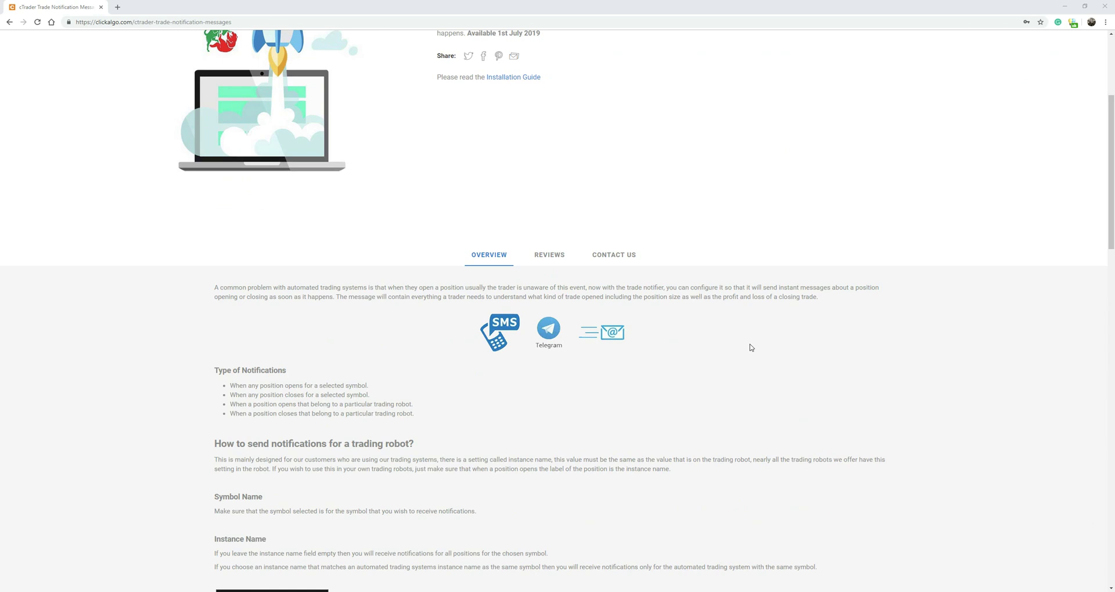
{"action": "scroll", "coordinate": [748, 347], "scroll_direction": "down", "scroll_amount": 2}
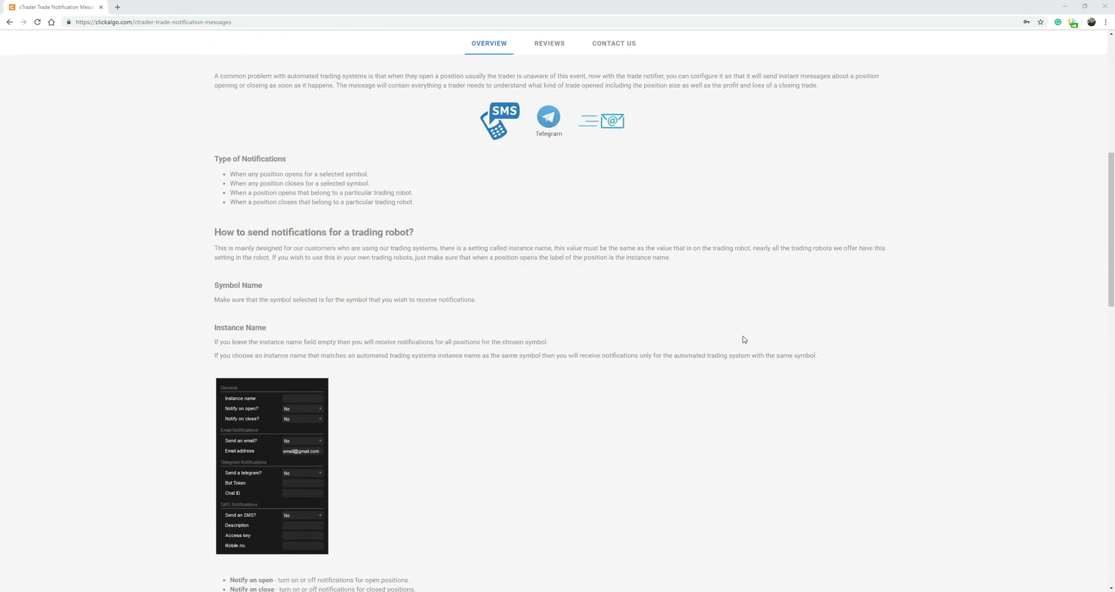
{"action": "scroll", "coordinate": [744, 340], "scroll_direction": "down", "scroll_amount": 3}
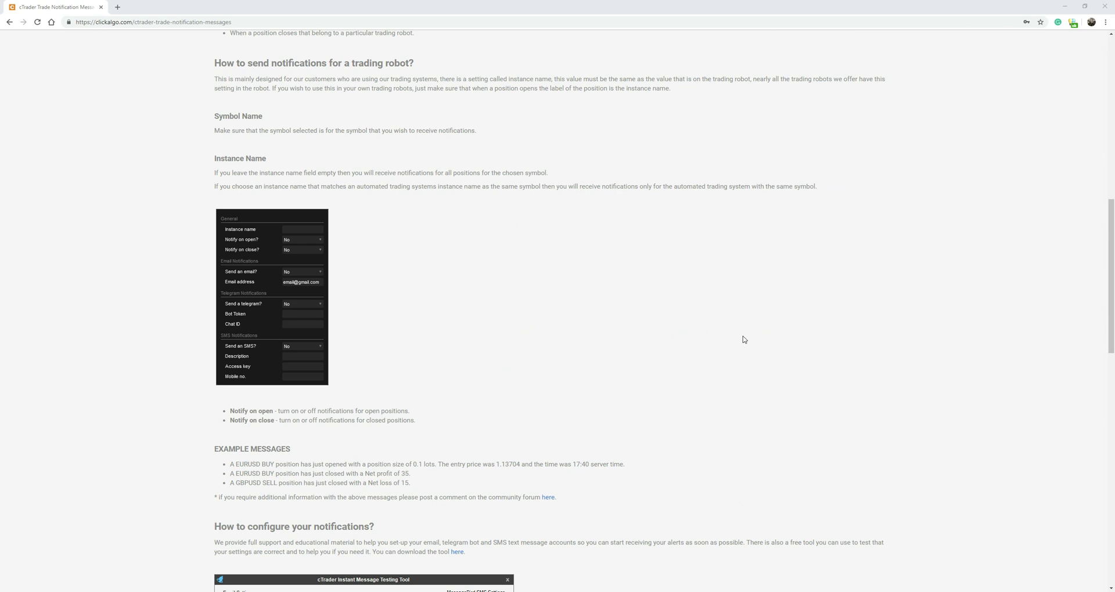
{"action": "scroll", "coordinate": [743, 336], "scroll_direction": "down", "scroll_amount": 5}
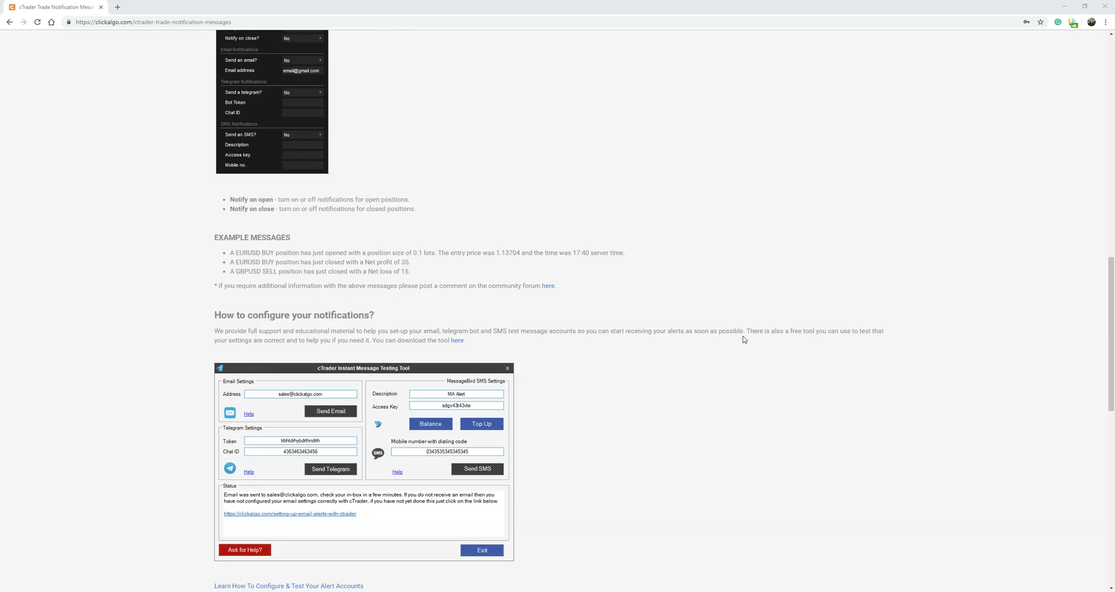
{"action": "scroll", "coordinate": [743, 337], "scroll_direction": "up", "scroll_amount": 6}
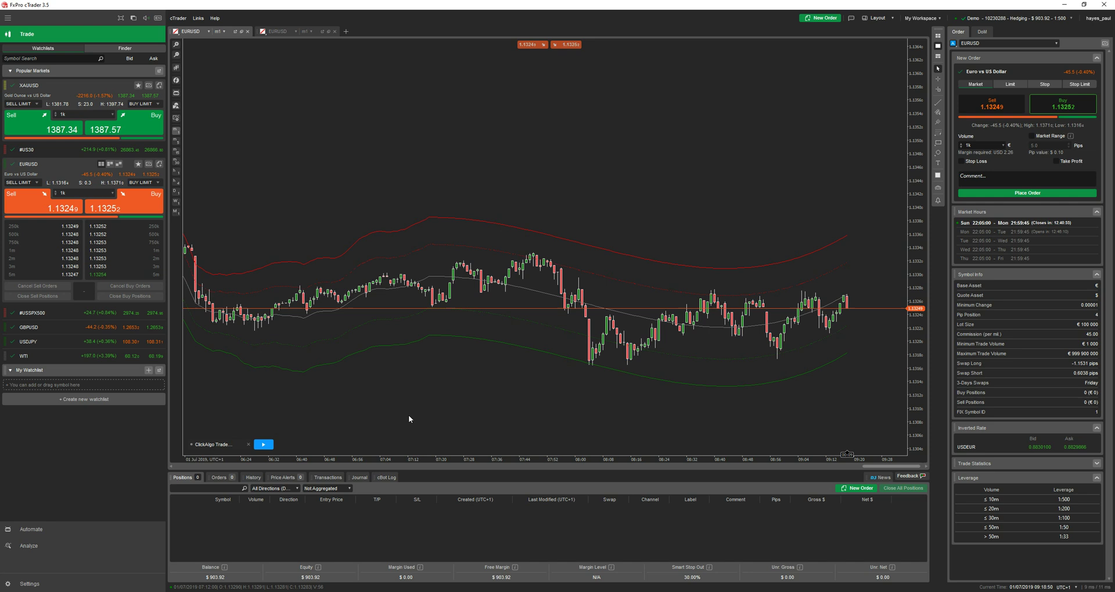
Step: Attach the ClickAlgo Trade Notifications cBot to EURUSD and open its Modify Parameters settings
{"action": "left_click", "coordinate": [176, 93]}
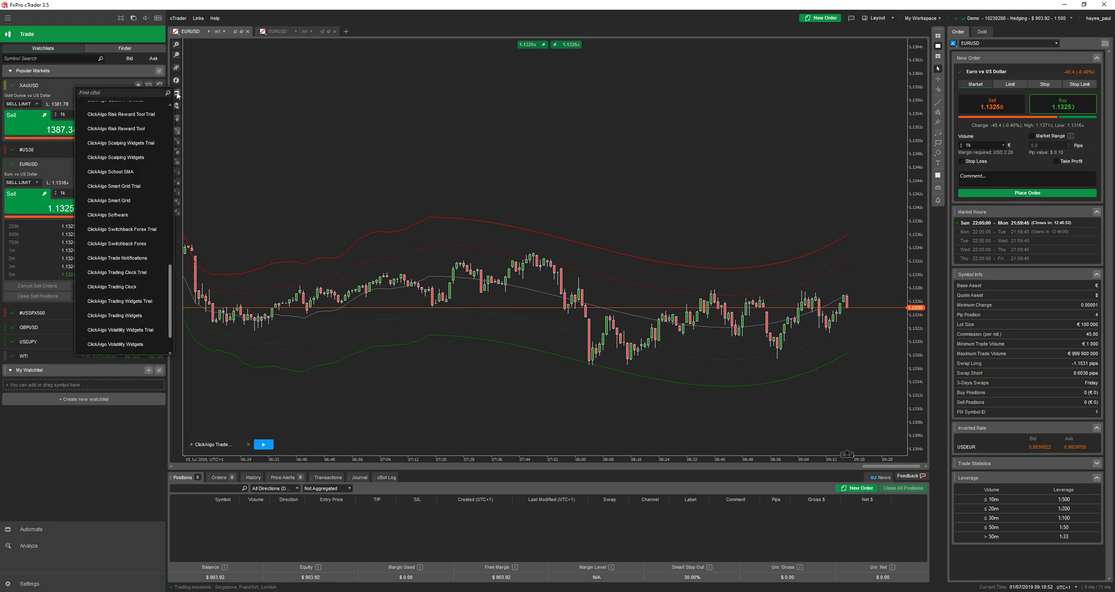
{"action": "left_click", "coordinate": [176, 93]}
{"action": "left_click", "coordinate": [176, 93]}
{"action": "scroll", "coordinate": [117, 258], "scroll_direction": "down", "scroll_amount": 1}
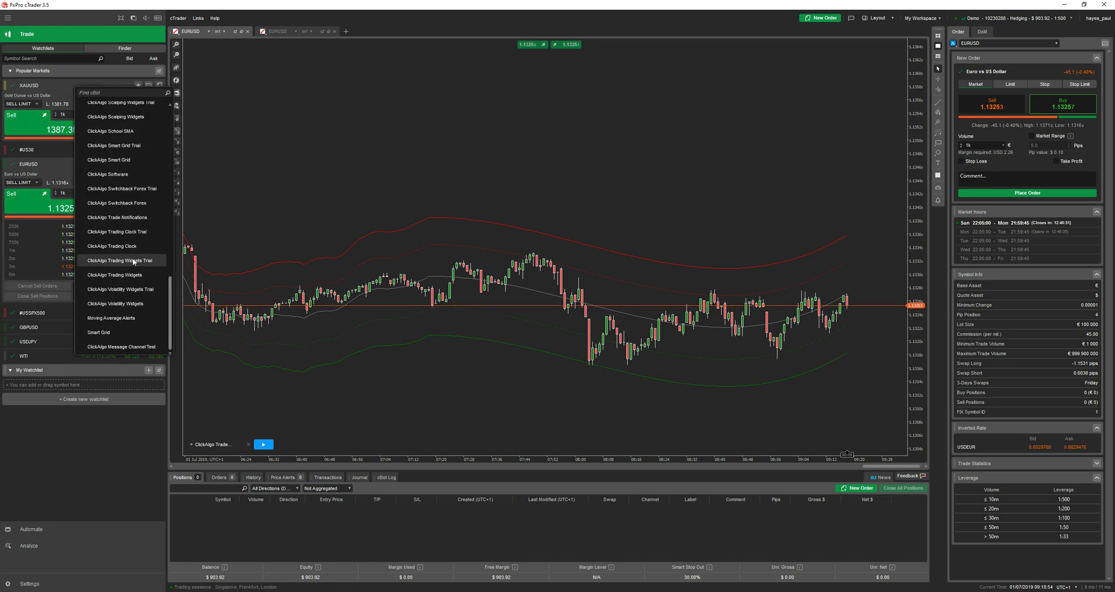
{"action": "left_click", "coordinate": [139, 217]}
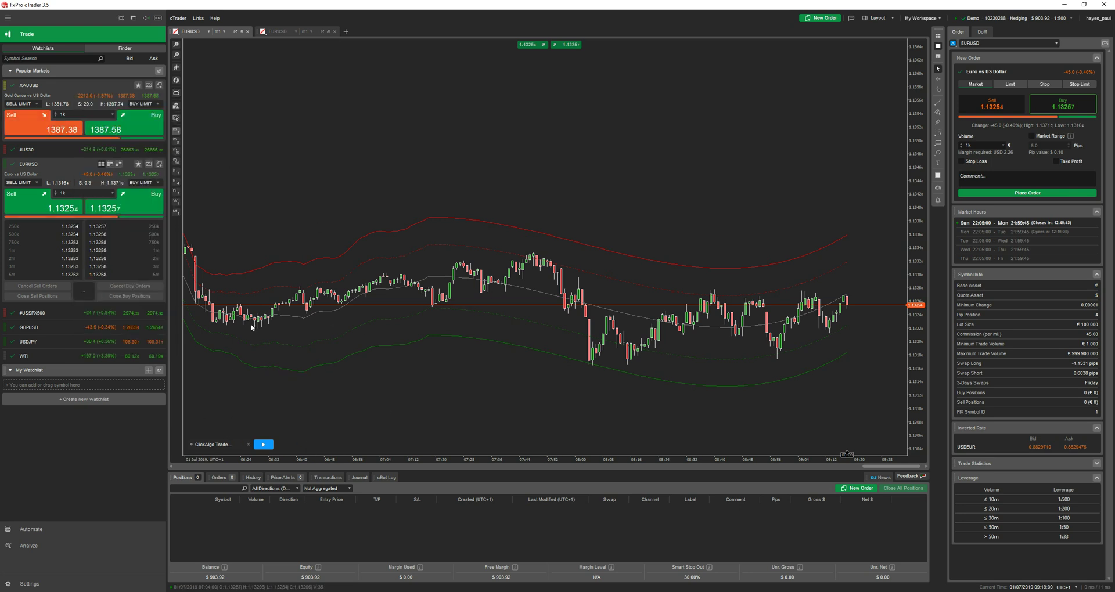
{"action": "double_click", "coordinate": [215, 444]}
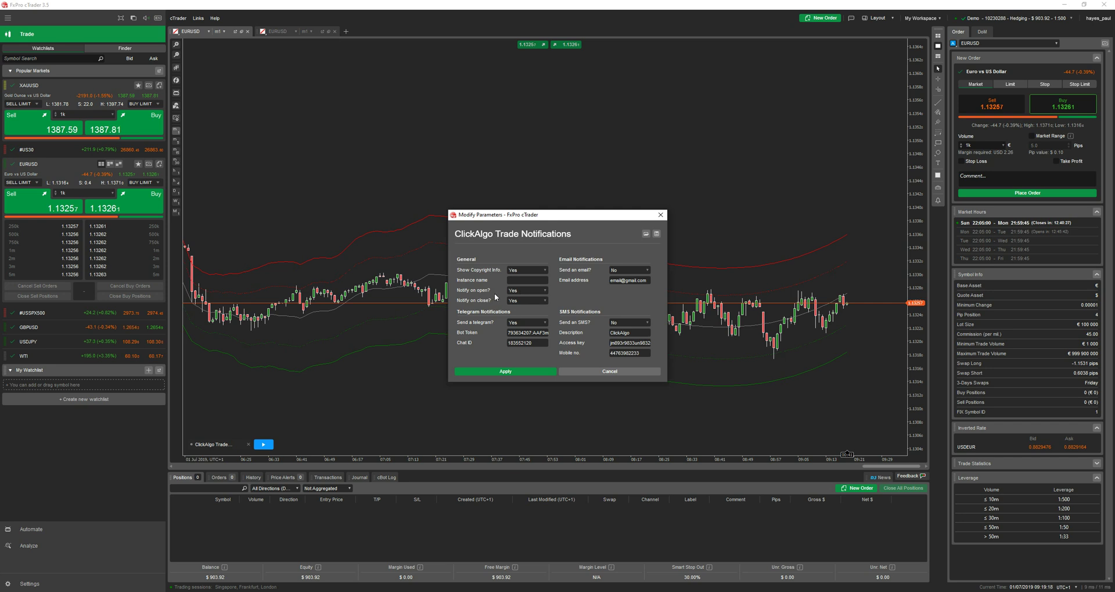
Step: Switch Notify on close to No and back to Yes, then apply the cBot parameters
{"action": "left_click", "coordinate": [533, 301]}
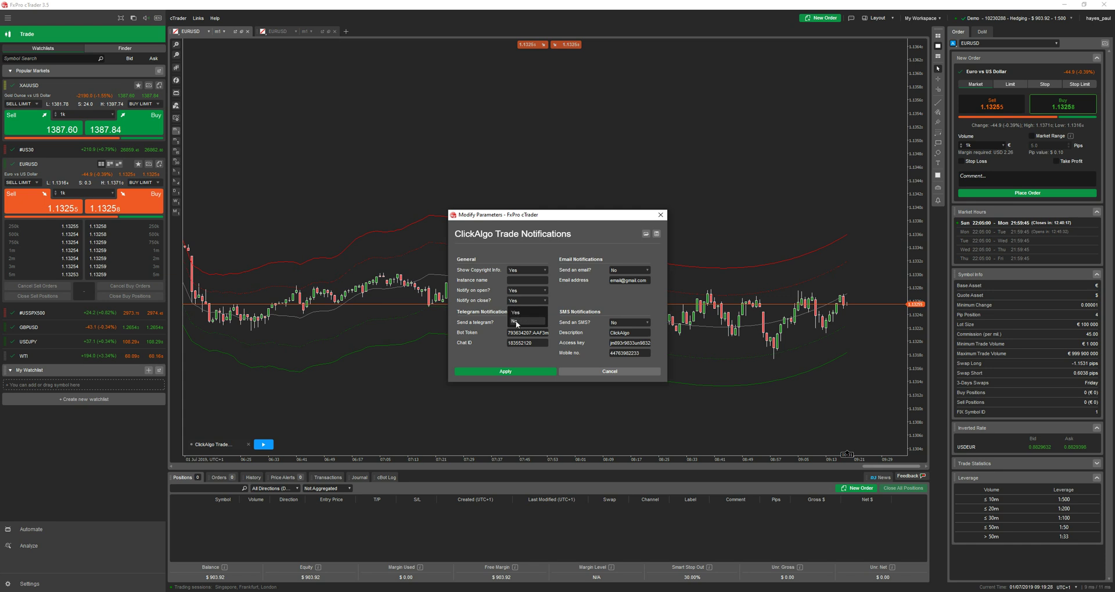
{"action": "left_click", "coordinate": [518, 318]}
{"action": "left_click", "coordinate": [525, 301]}
{"action": "left_click", "coordinate": [517, 308]}
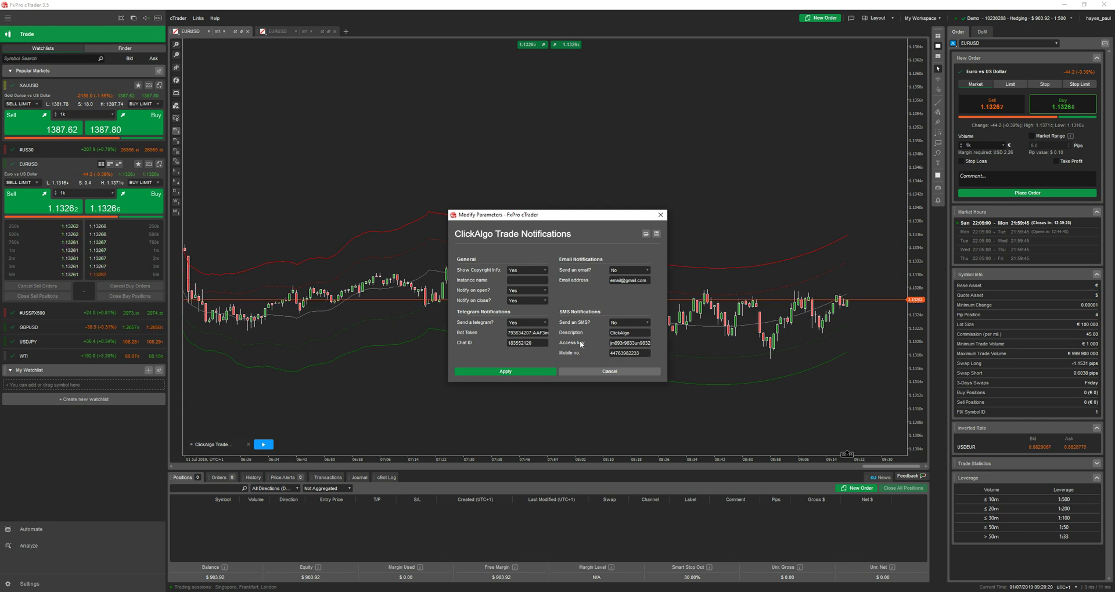
{"action": "left_click", "coordinate": [506, 372]}
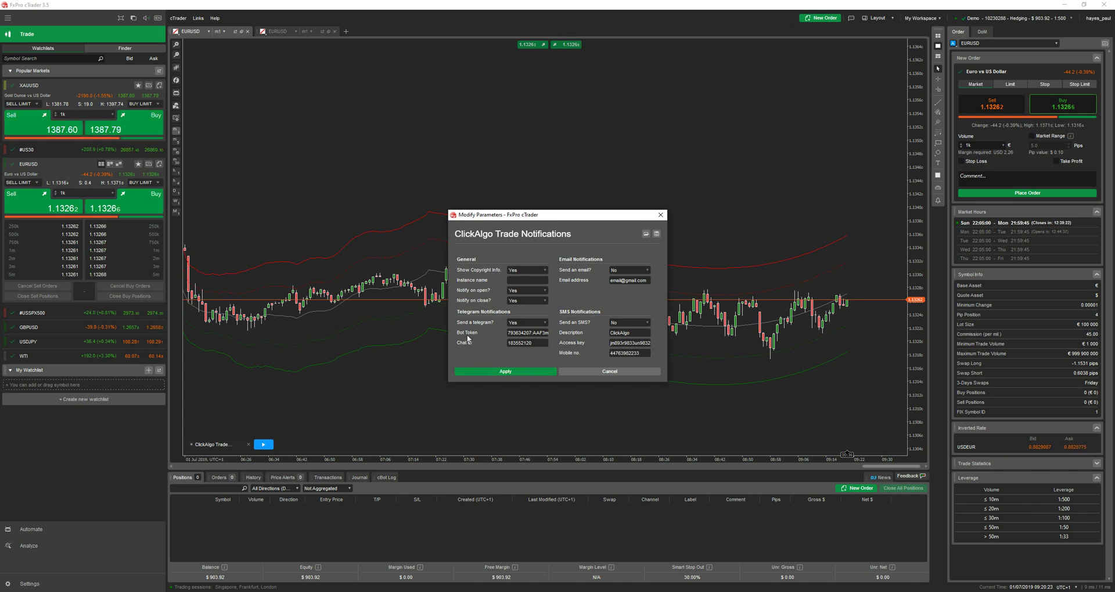
{"action": "left_click", "coordinate": [498, 372]}
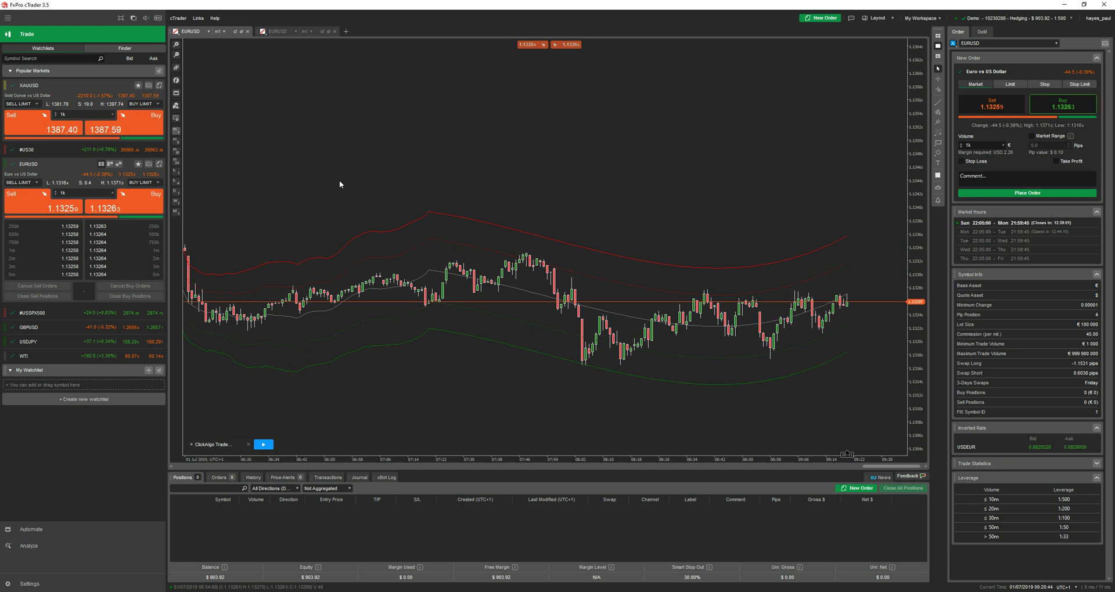
Step: Dismiss the cBot list, scroll the ClickAlgo page, and return to the cTrader window
{"action": "left_click", "coordinate": [178, 93]}
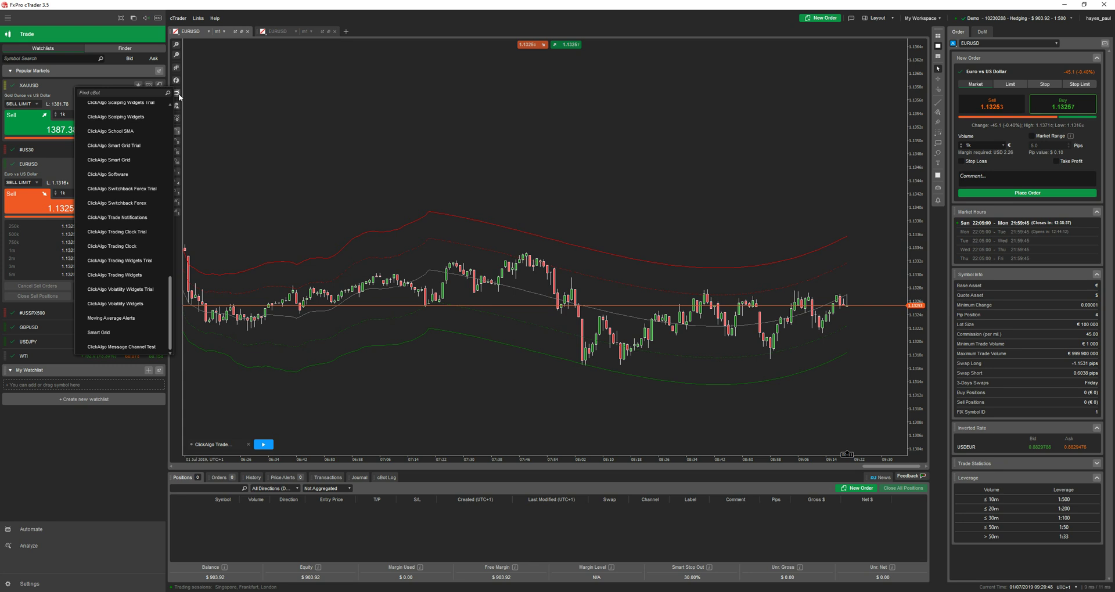
{"action": "left_click", "coordinate": [227, 181]}
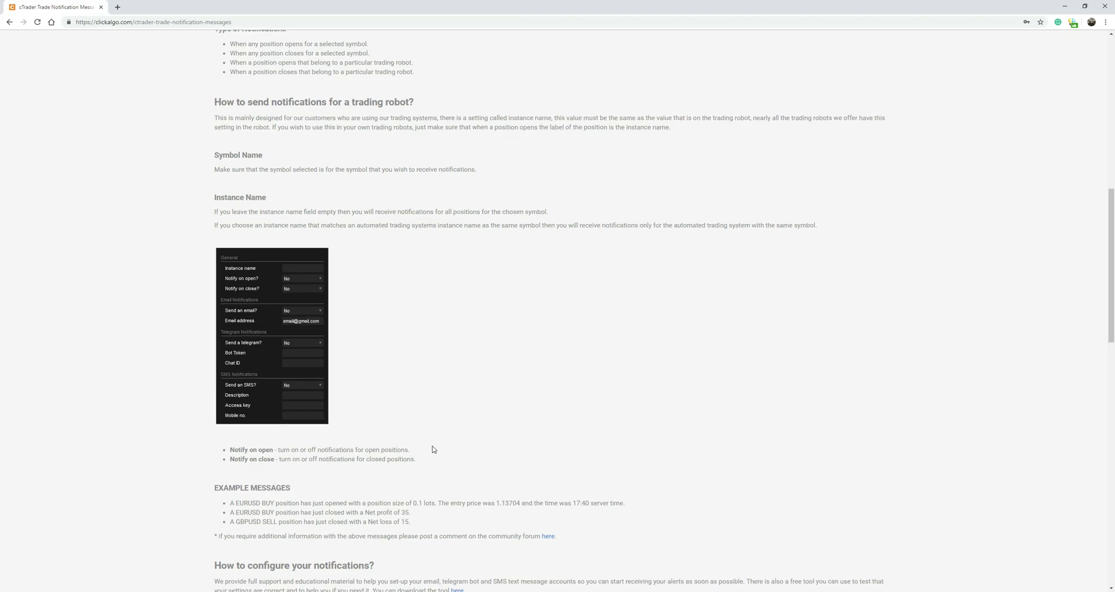
{"action": "scroll", "coordinate": [432, 448], "scroll_direction": "down", "scroll_amount": 5}
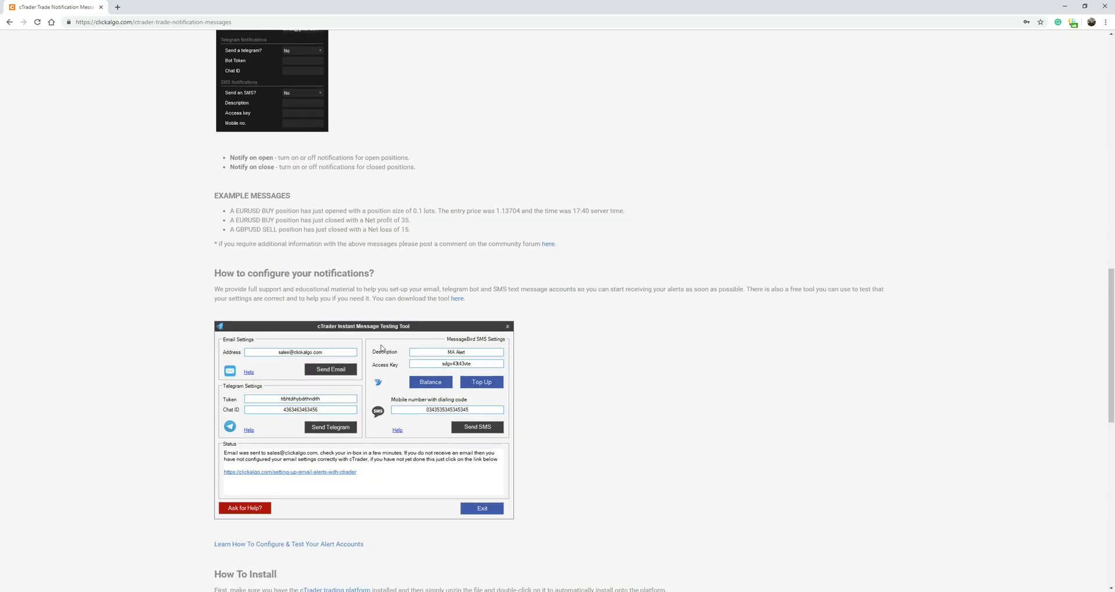
{"action": "scroll", "coordinate": [422, 346], "scroll_direction": "down", "scroll_amount": 1}
{"action": "scroll", "coordinate": [423, 346], "scroll_direction": "down", "scroll_amount": 2}
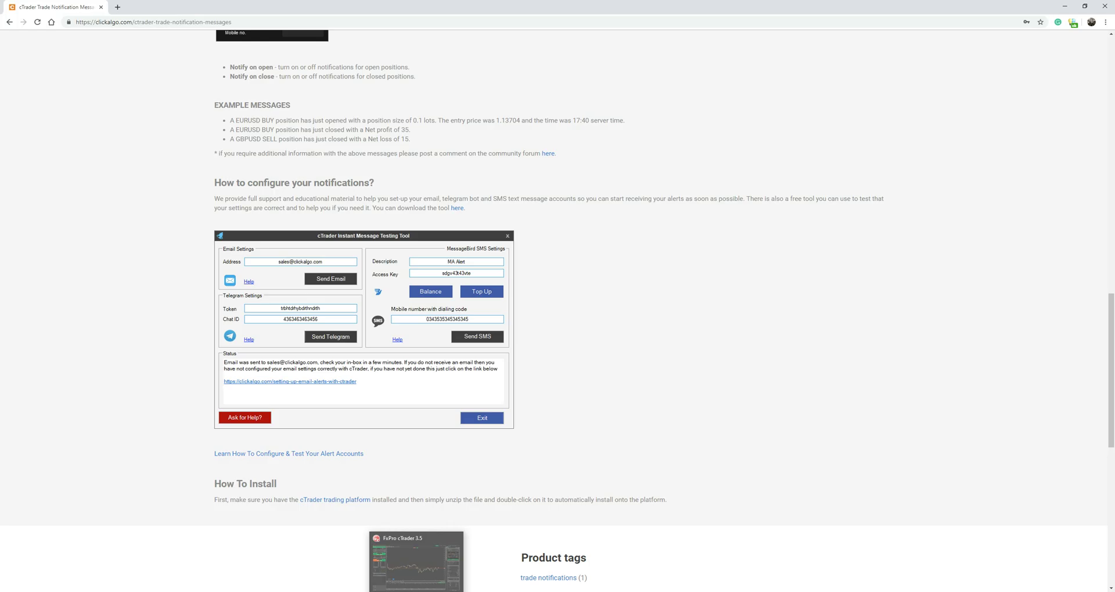
{"action": "left_click", "coordinate": [407, 552]}
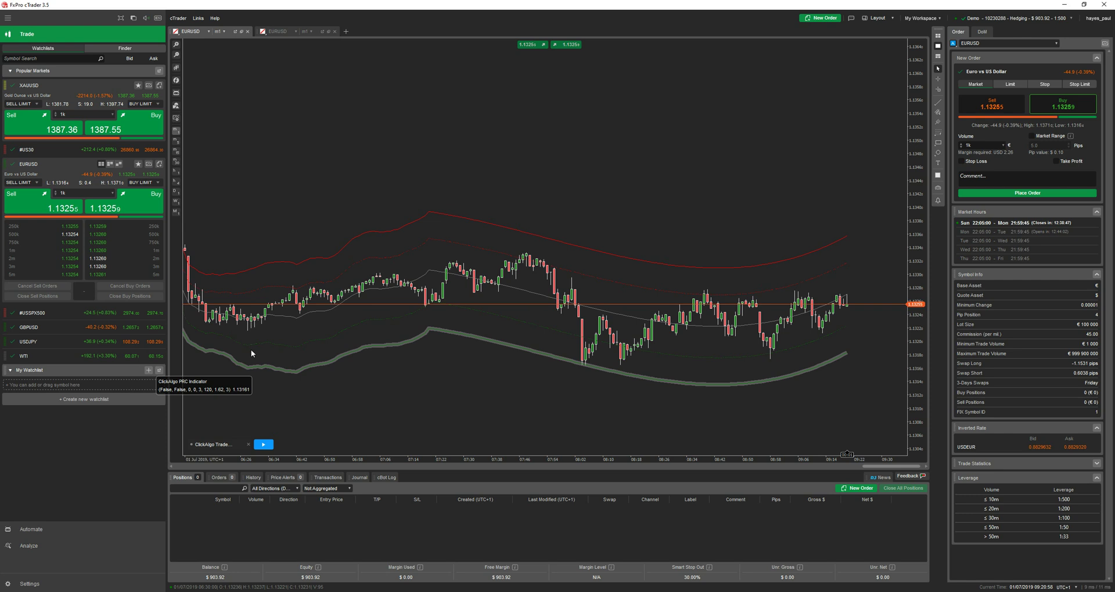
Step: Add the ClickAlgo Message Channel Test cBot to the EURUSD chart and start it
{"action": "left_click", "coordinate": [213, 444]}
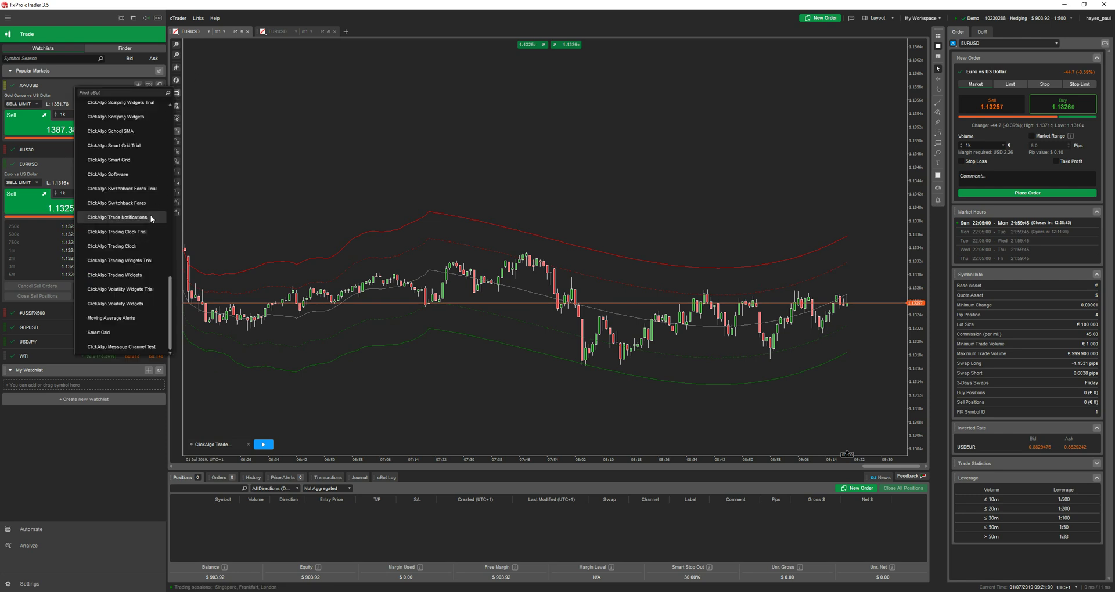
{"action": "left_click", "coordinate": [128, 347]}
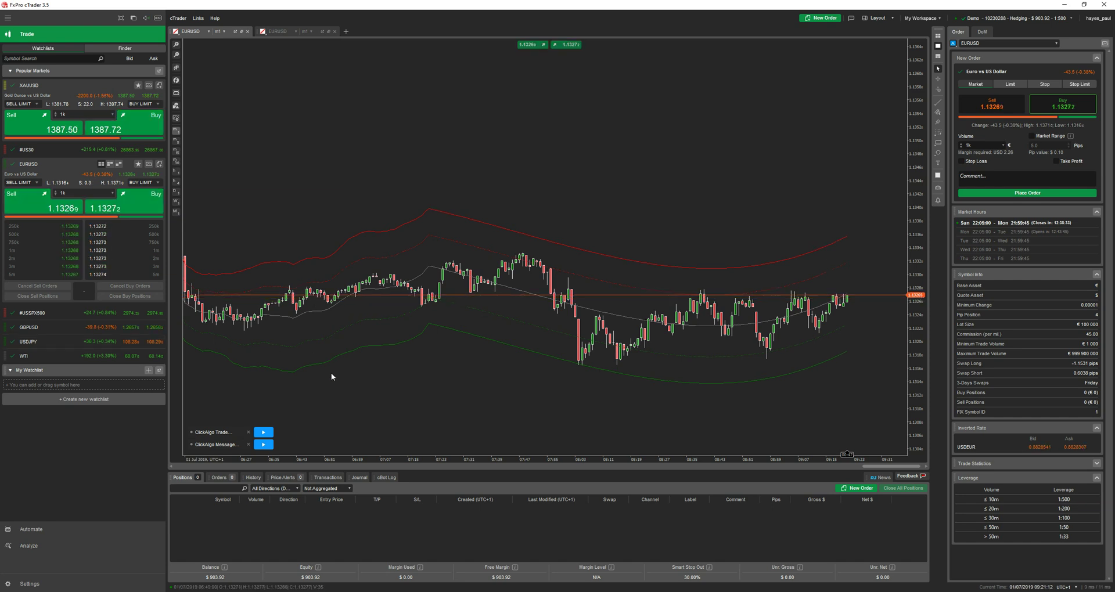
{"action": "left_click", "coordinate": [263, 445]}
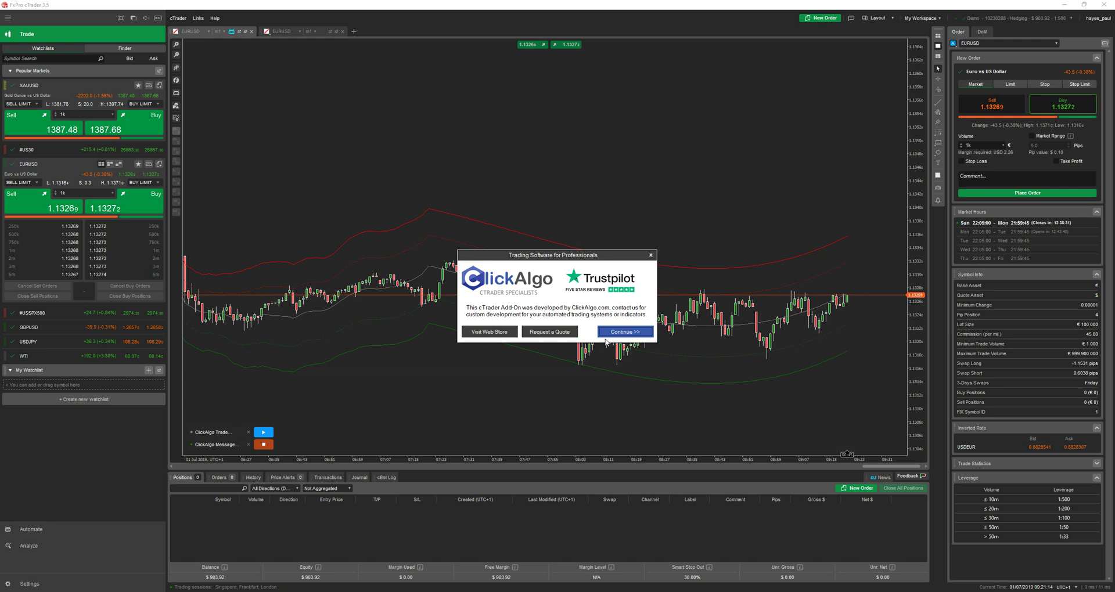
Step: Send a test Telegram message from the testing tool using a sample bot token and Chat ID
{"action": "left_click", "coordinate": [620, 331]}
{"action": "left_click_drag", "start_coordinate": [527, 203], "coordinate": [526, 88]}
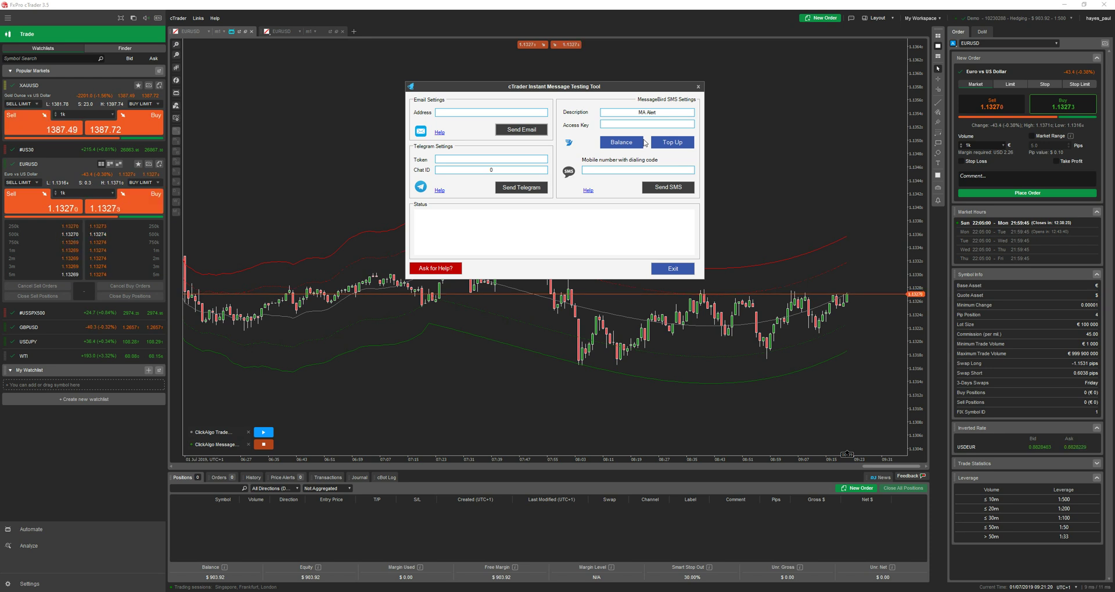
{"action": "left_click", "coordinate": [474, 158]}
{"action": "type", "text": "324234"}
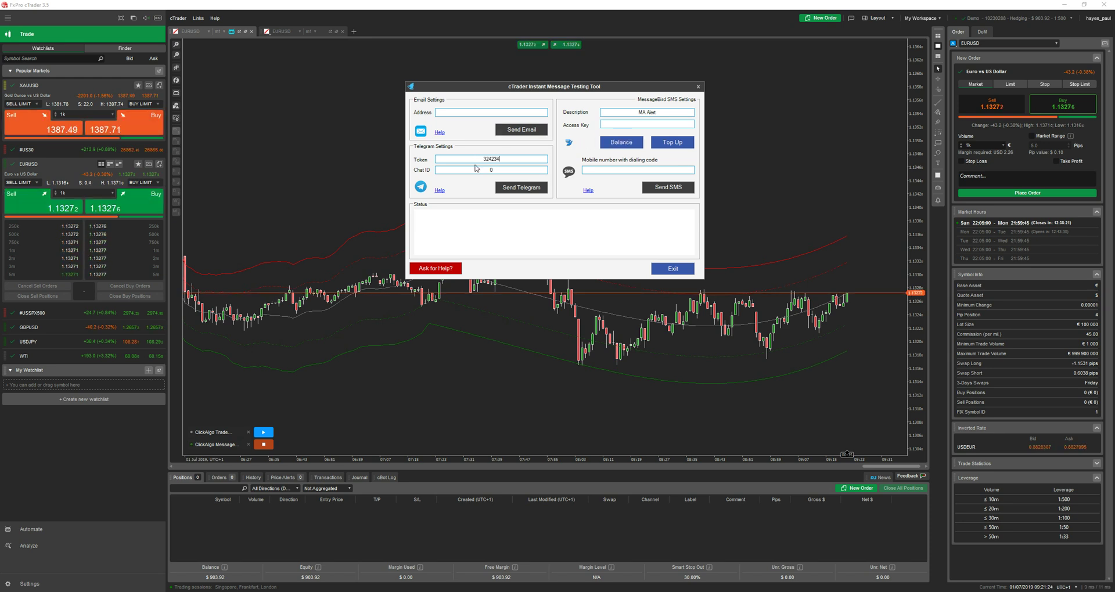
{"action": "type", "text": "234"}
{"action": "key", "text": "Tab"}
{"action": "type", "text": "23323"}
{"action": "left_click", "coordinate": [501, 183]}
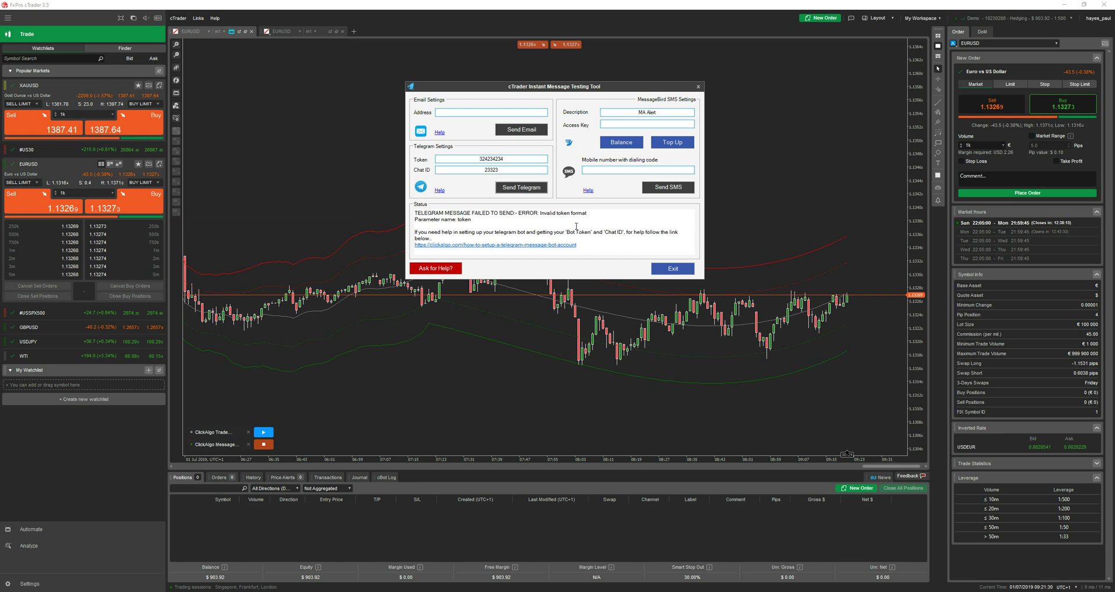
Step: View the Telegram bot setup help, close the tool, and open ClickAlgo's Telegram & SMS set-up service
{"action": "left_click", "coordinate": [506, 246]}
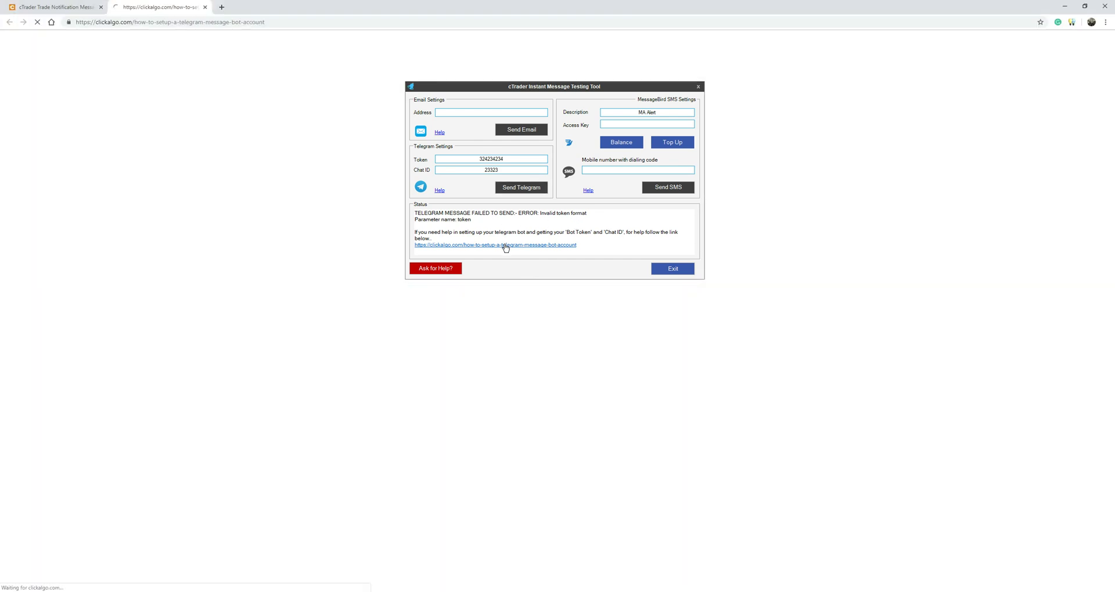
{"action": "left_click", "coordinate": [698, 86]}
{"action": "scroll", "coordinate": [437, 273], "scroll_direction": "down", "scroll_amount": 1}
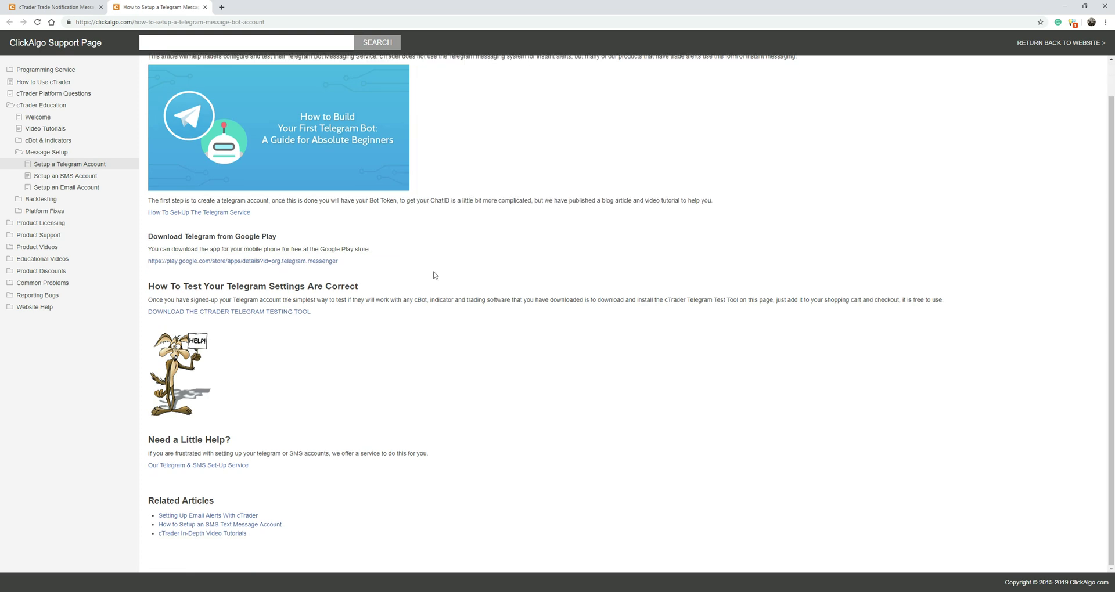
{"action": "left_click", "coordinate": [224, 465]}
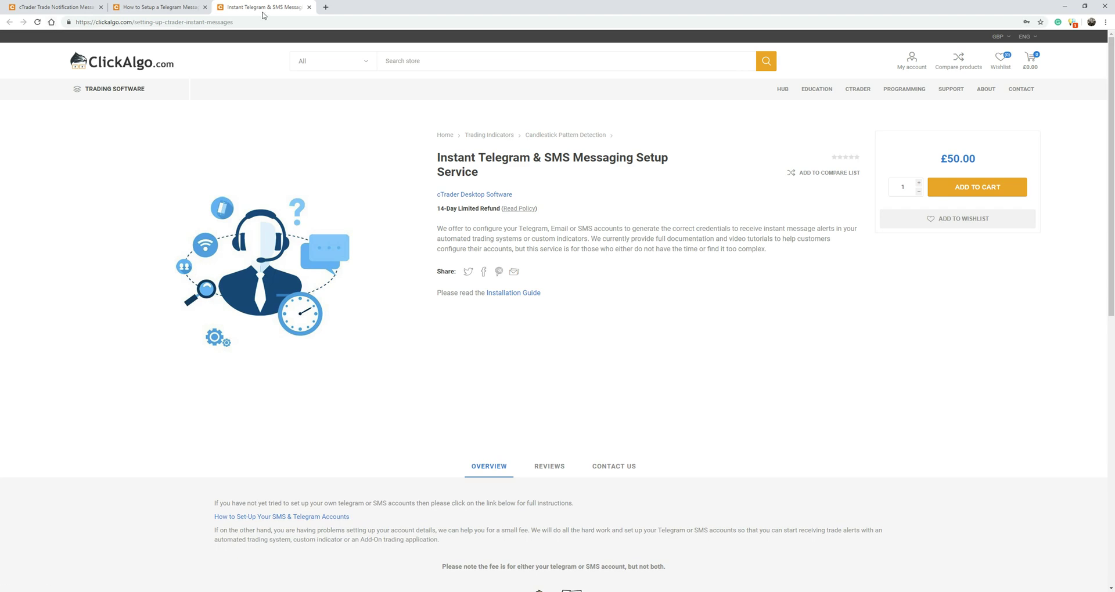
Step: Close the service tab and follow 'Find Out How To Create A Free Account Today' to telegram.org
{"action": "left_click", "coordinate": [309, 7]}
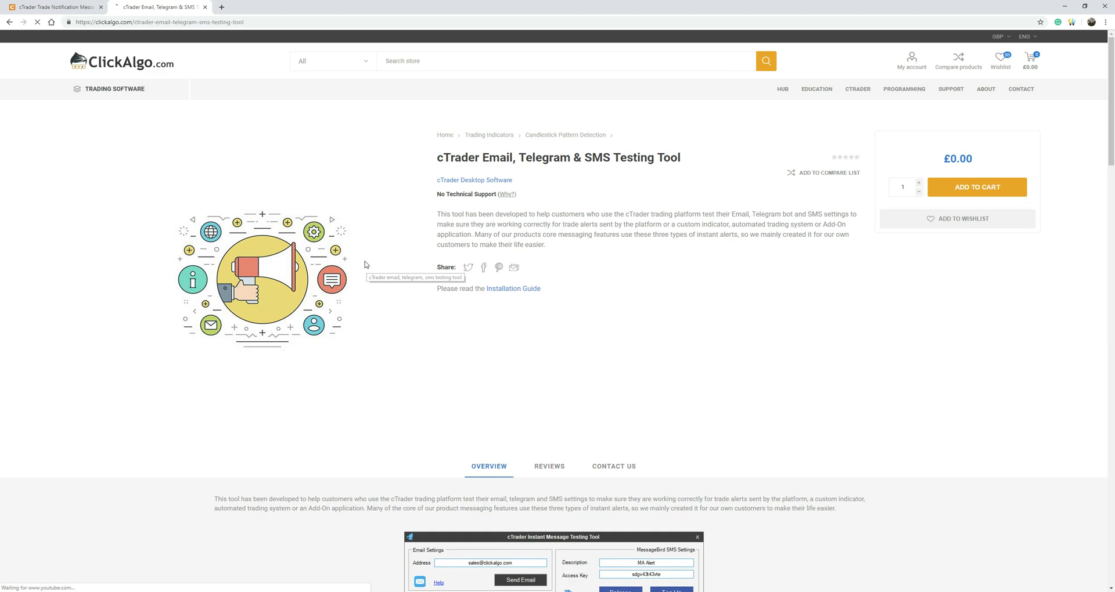
{"action": "scroll", "coordinate": [505, 352], "scroll_direction": "down", "scroll_amount": 3}
{"action": "scroll", "coordinate": [505, 353], "scroll_direction": "down", "scroll_amount": 12}
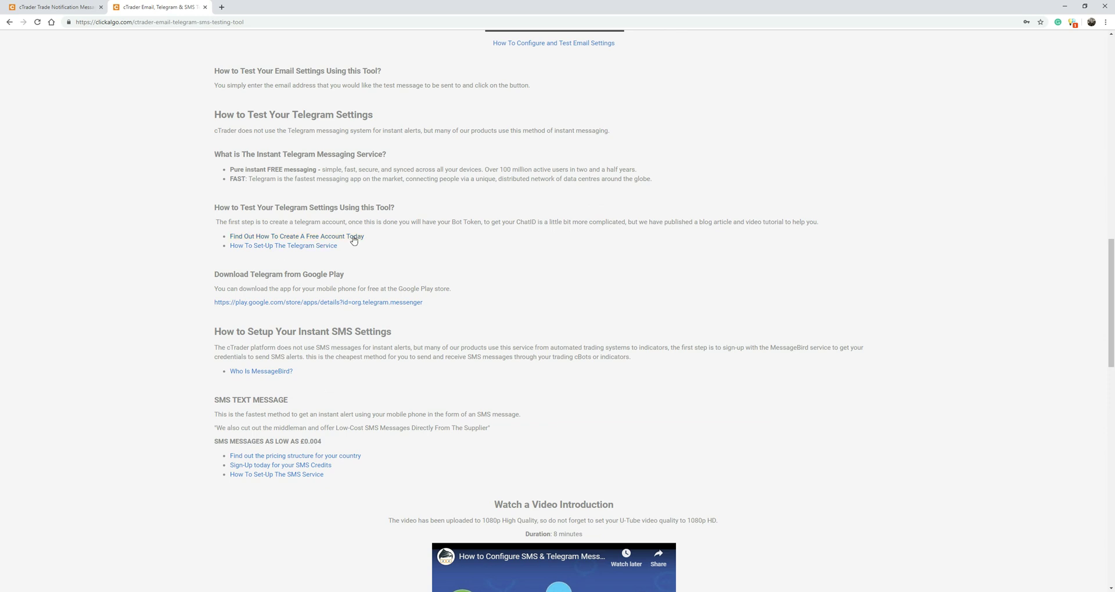
{"action": "left_click", "coordinate": [333, 238]}
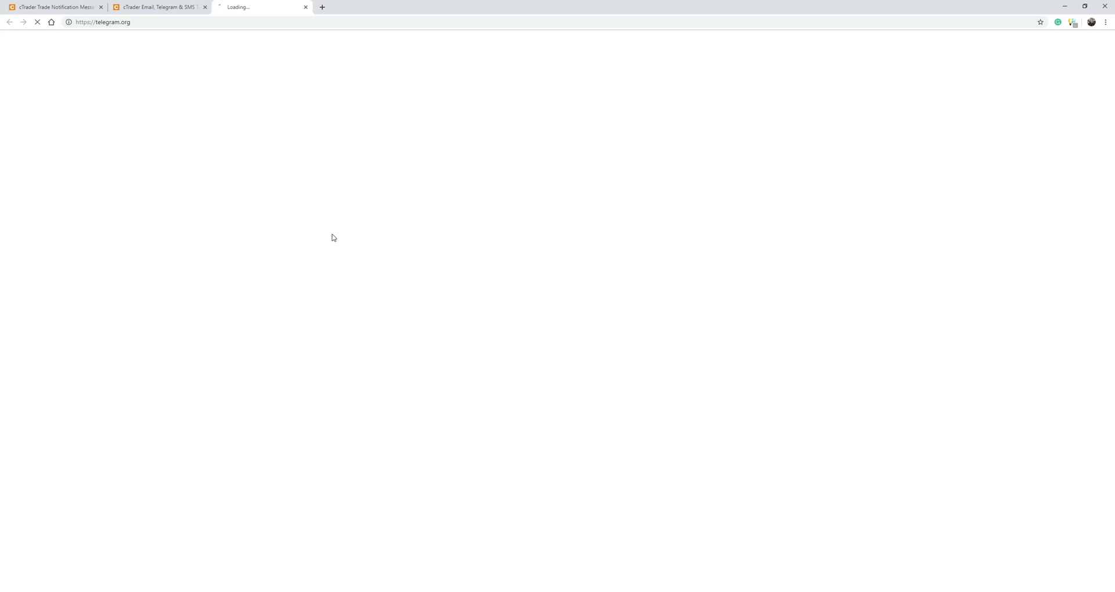
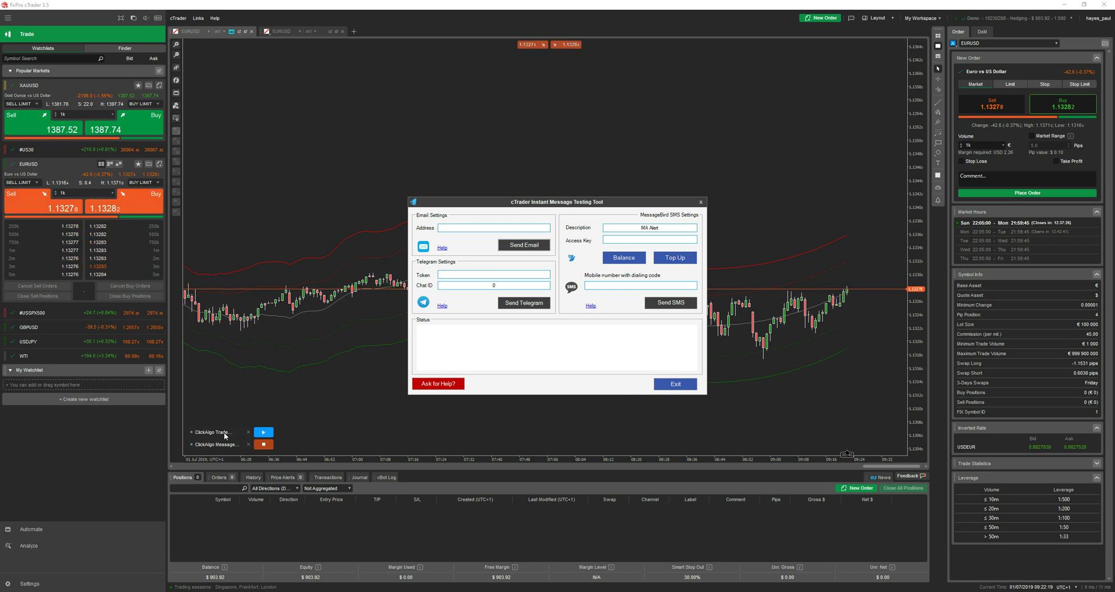
Step: Place the cursor in the email address field of the Instant Message Testing Tool
{"action": "left_click", "coordinate": [480, 228]}
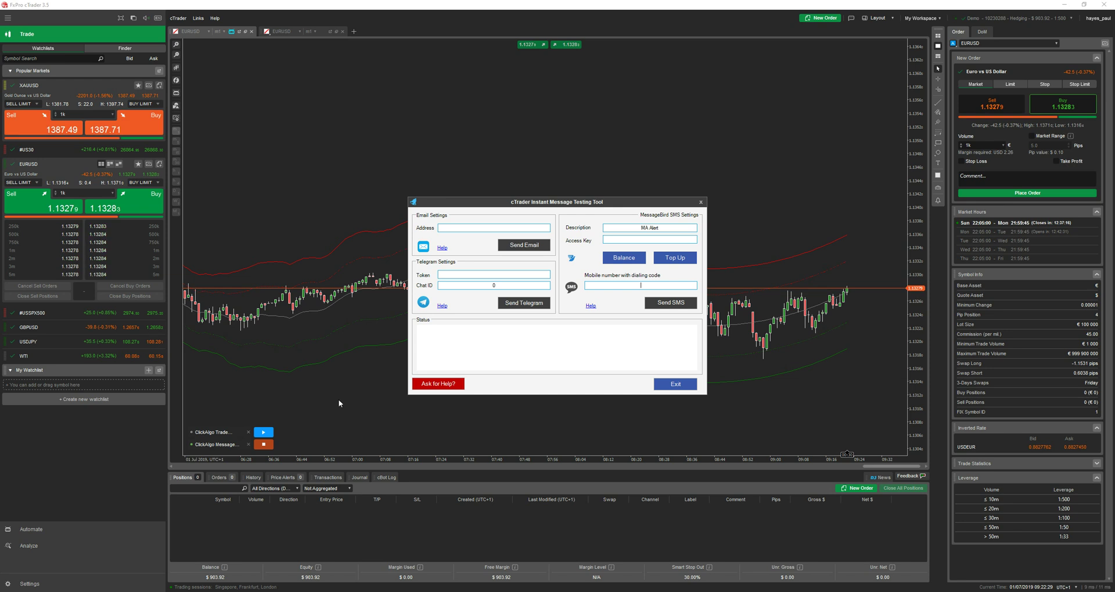
Step: Copy the bot token from the Notepad notes into the Telegram Token field
{"action": "key", "text": "alt+Tab"}
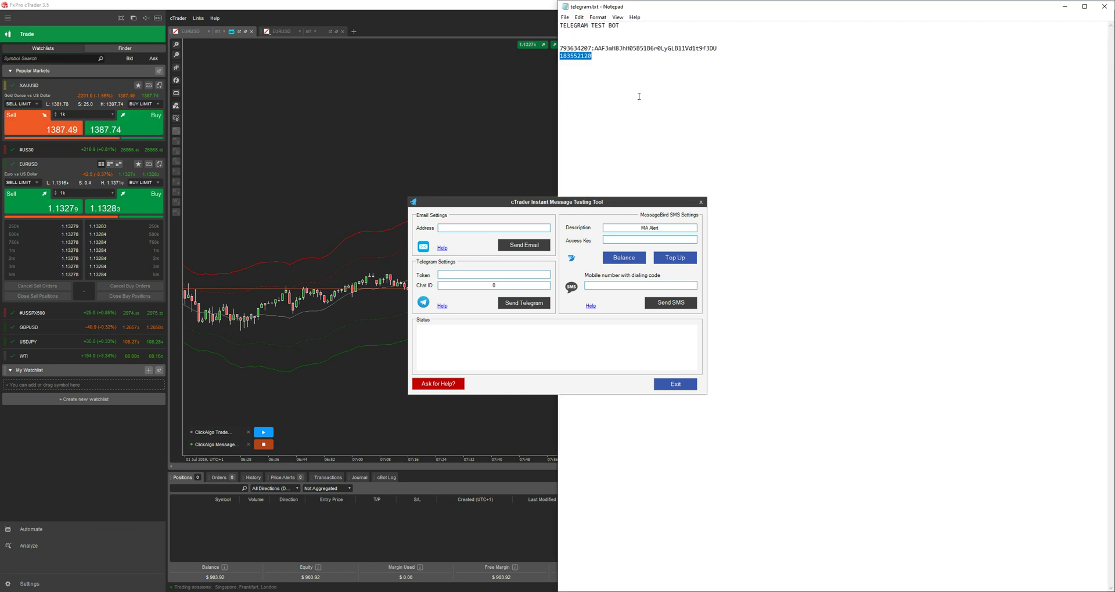
{"action": "left_click", "coordinate": [720, 49]}
{"action": "left_click_drag", "start_coordinate": [721, 49], "coordinate": [559, 49]}
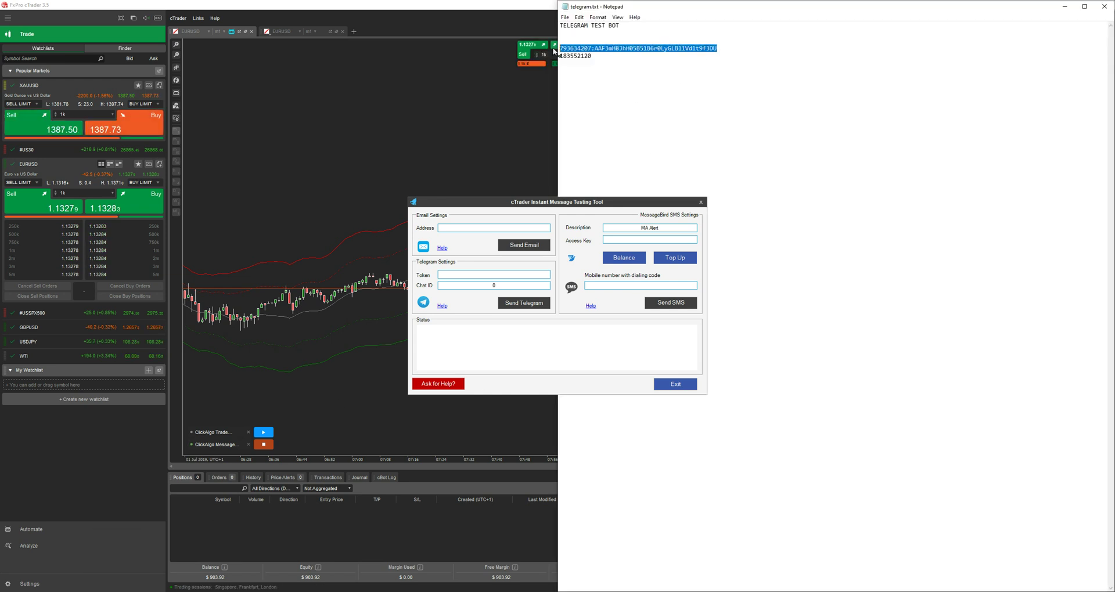
{"action": "key", "text": "ctrl+c"}
{"action": "left_click", "coordinate": [494, 274]}
{"action": "key", "text": "ctrl+v"}
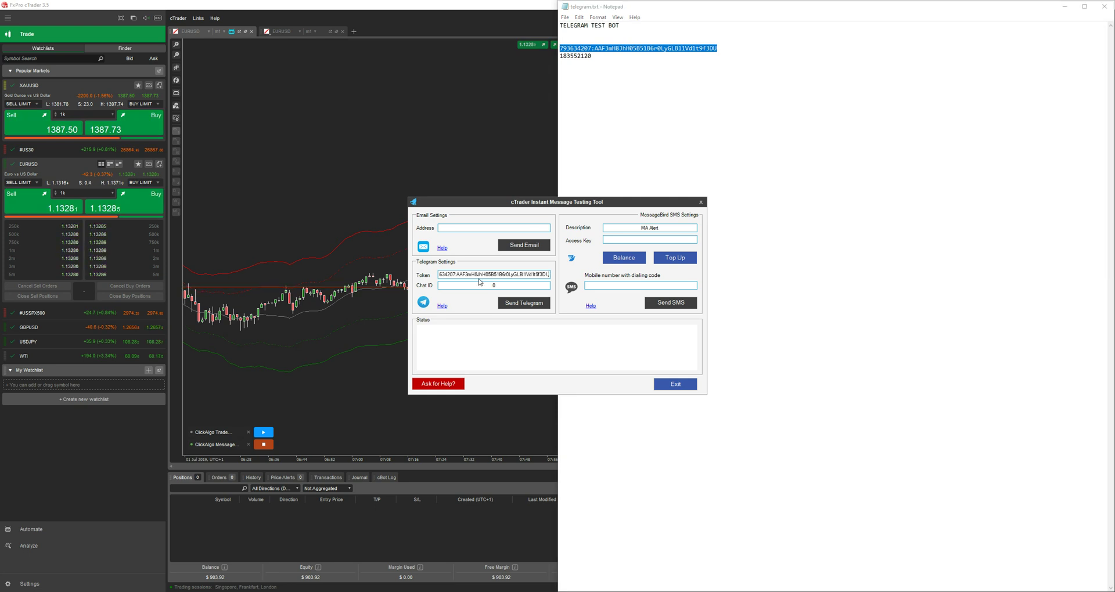
Step: Copy the chat ID from the notes into the Chat ID field, replacing the 0
{"action": "left_click", "coordinate": [599, 60]}
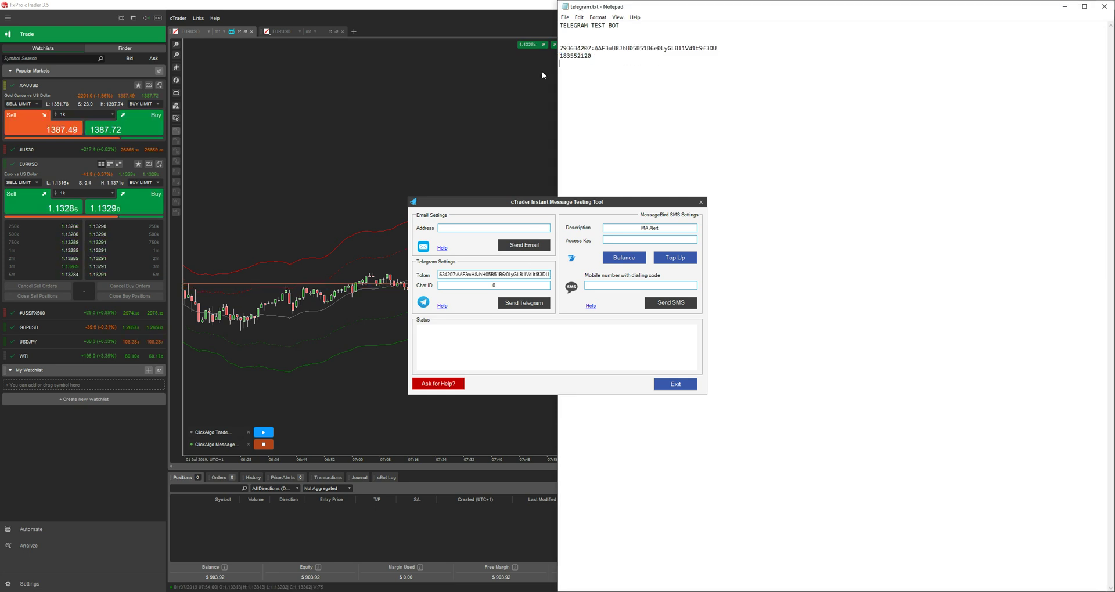
{"action": "left_click", "coordinate": [488, 284]}
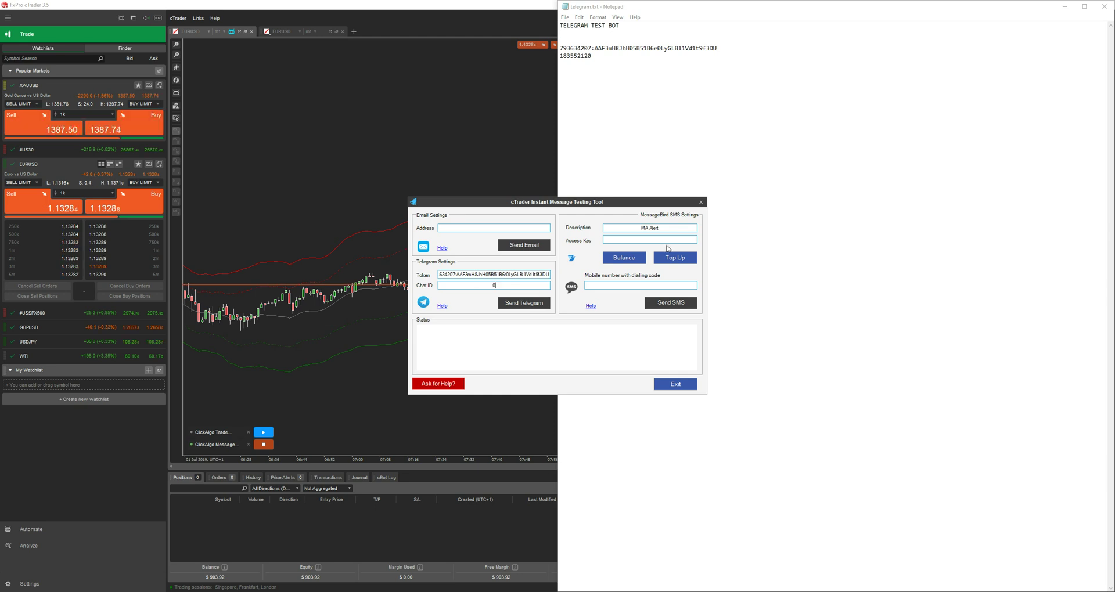
{"action": "left_click_drag", "start_coordinate": [593, 57], "coordinate": [554, 56]}
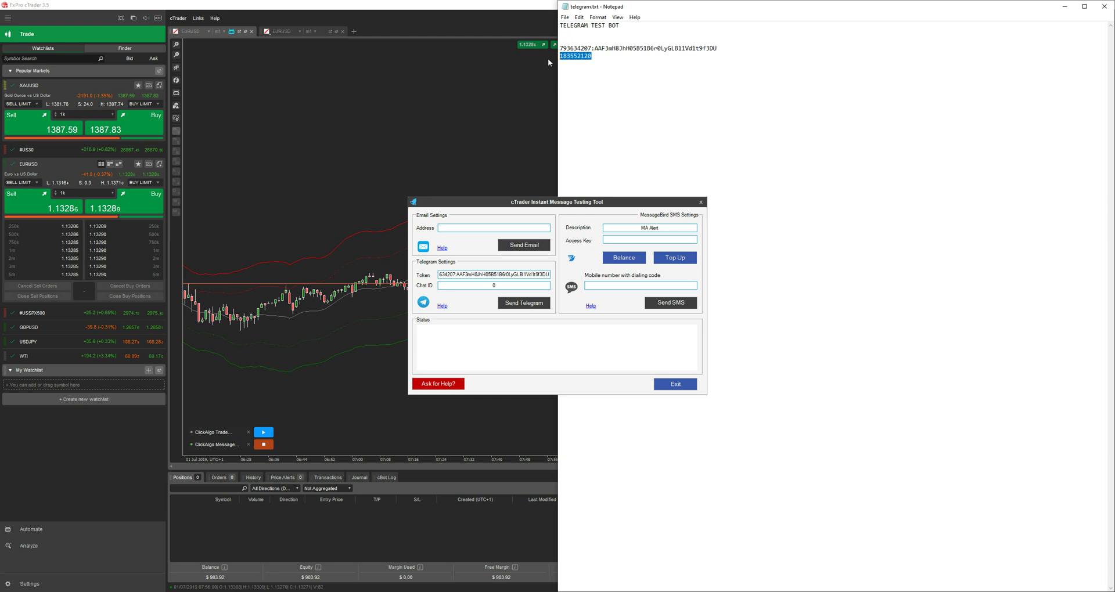
{"action": "left_click", "coordinate": [491, 284]}
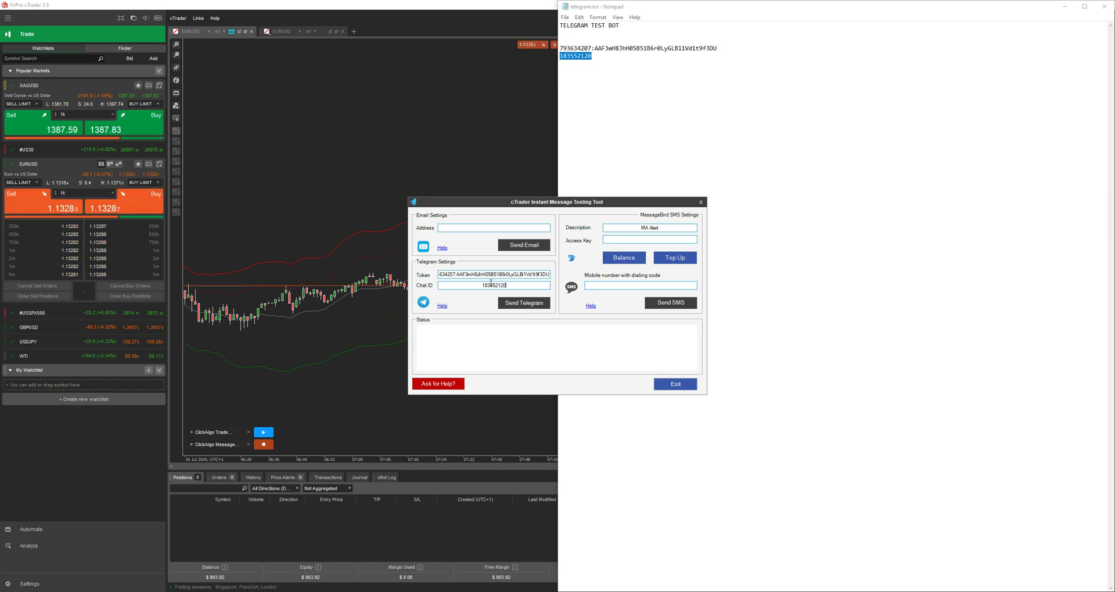
{"action": "key", "text": "ctrl+v"}
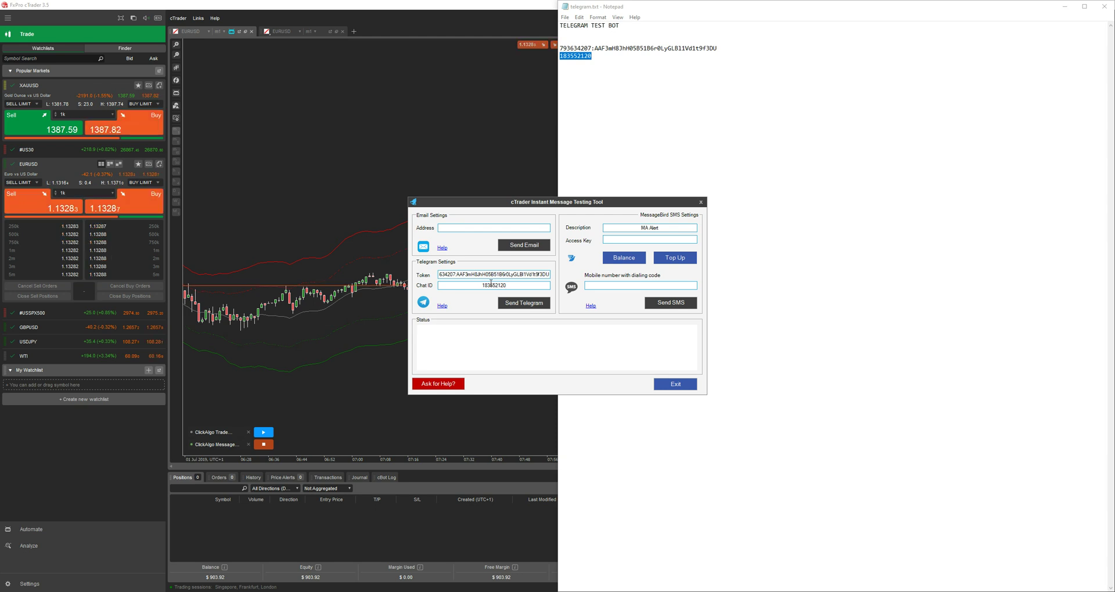
Step: Bring the Telegram bot chat into view and send the Telegram test message
{"action": "key", "text": "alt+Tab"}
{"action": "left_click_drag", "start_coordinate": [692, 63], "coordinate": [835, 59]}
{"action": "left_click", "coordinate": [518, 305]}
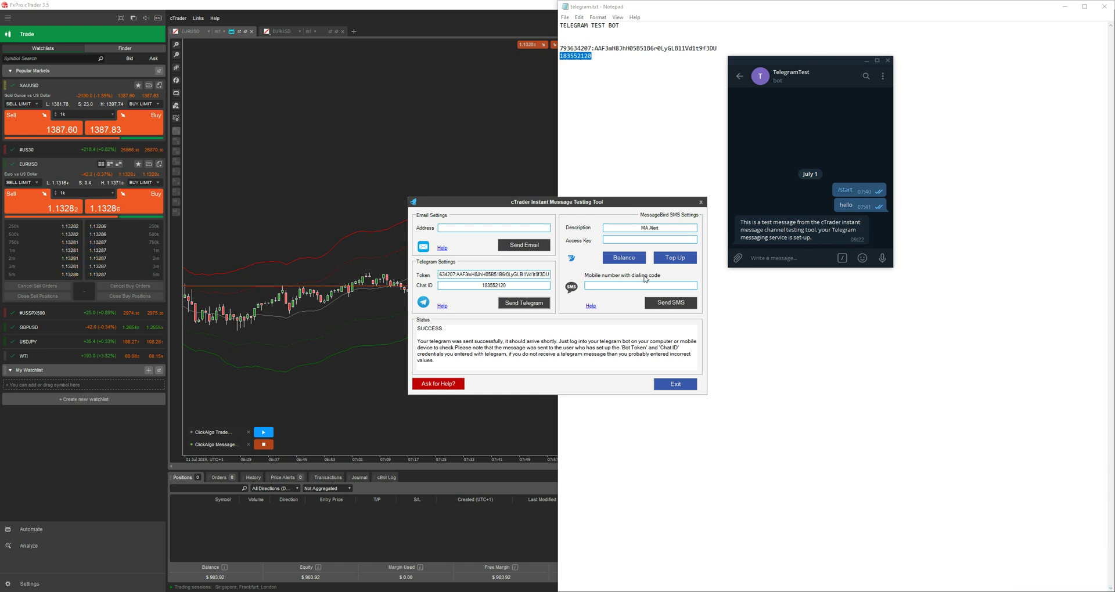
Step: Review the entered bot token, then exit the testing tool after its SUCCESS status
{"action": "left_click_drag", "start_coordinate": [517, 274], "coordinate": [473, 275]}
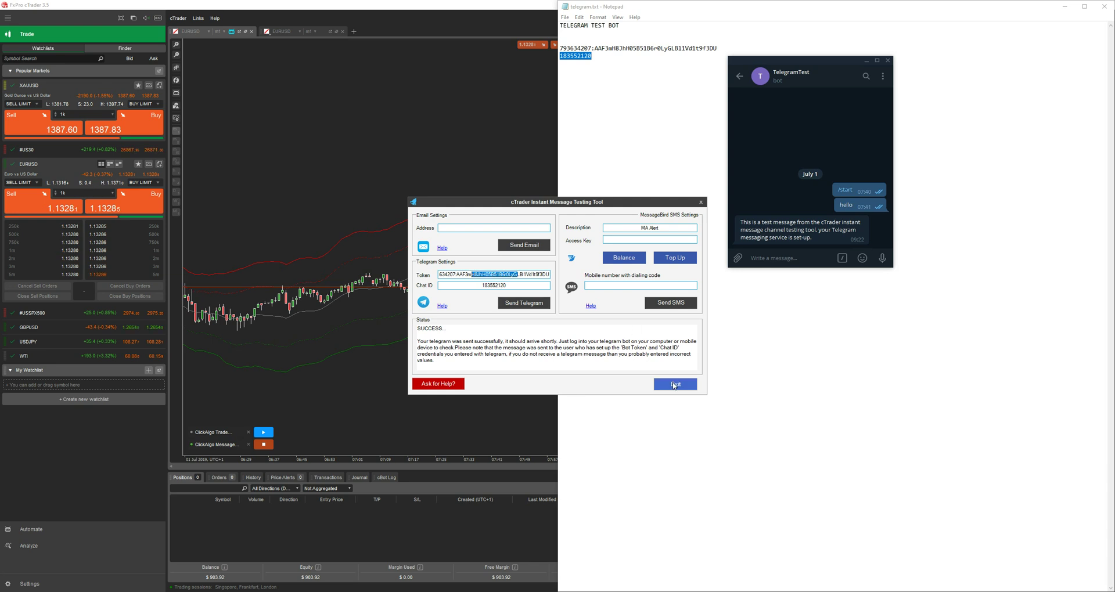
{"action": "left_click", "coordinate": [673, 383]}
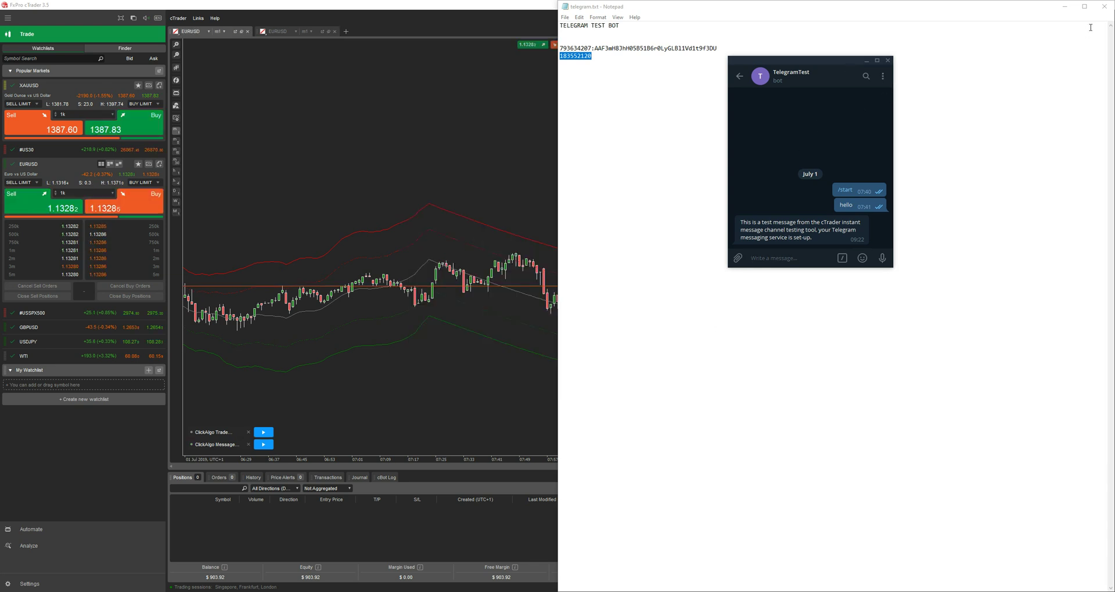
Step: Close Notepad, start and stop the ClickAlgo Trade cBot, and open its parameters
{"action": "left_click", "coordinate": [1104, 6]}
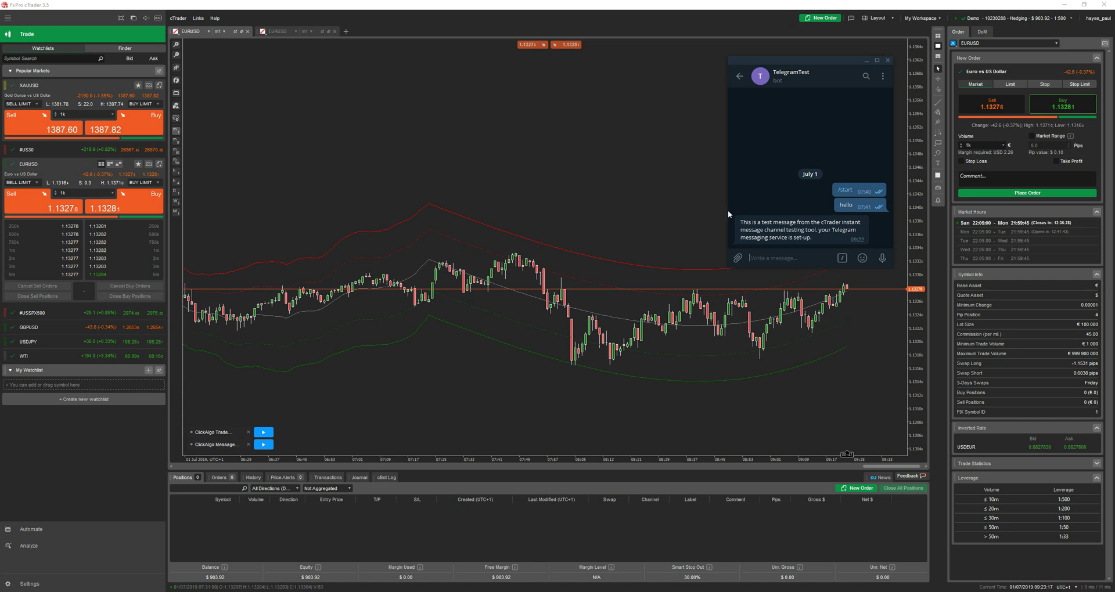
{"action": "left_click", "coordinate": [263, 432]}
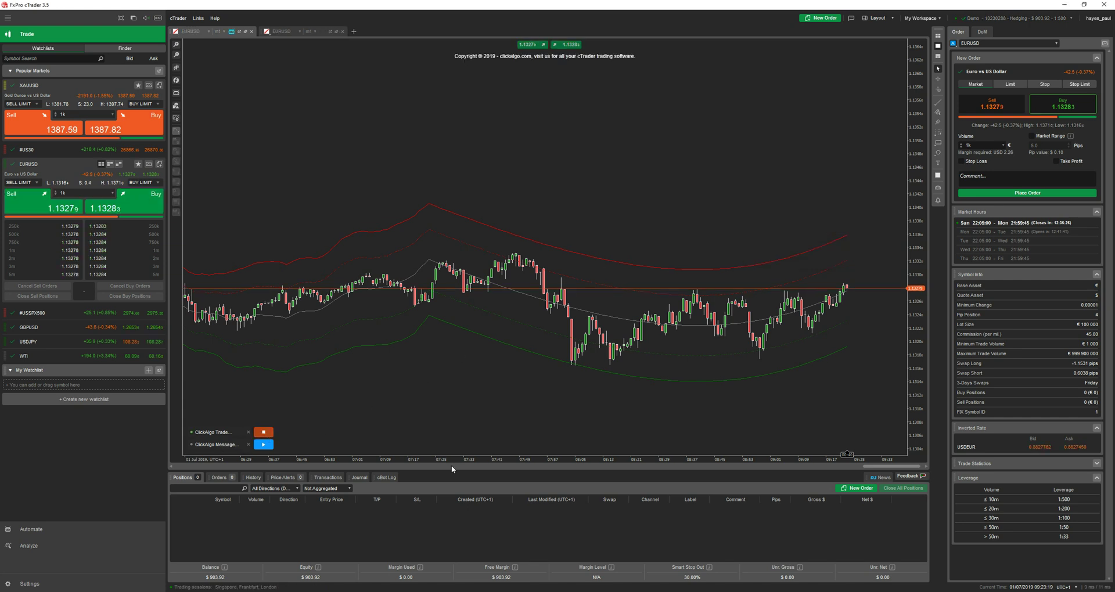
{"action": "left_click", "coordinate": [263, 432]}
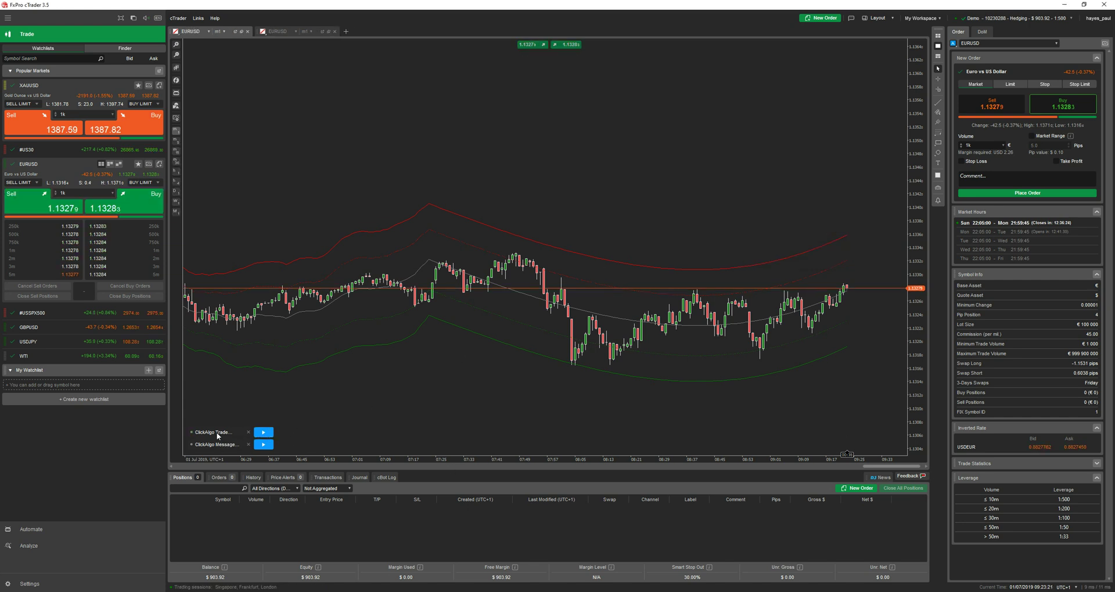
{"action": "left_click", "coordinate": [217, 433]}
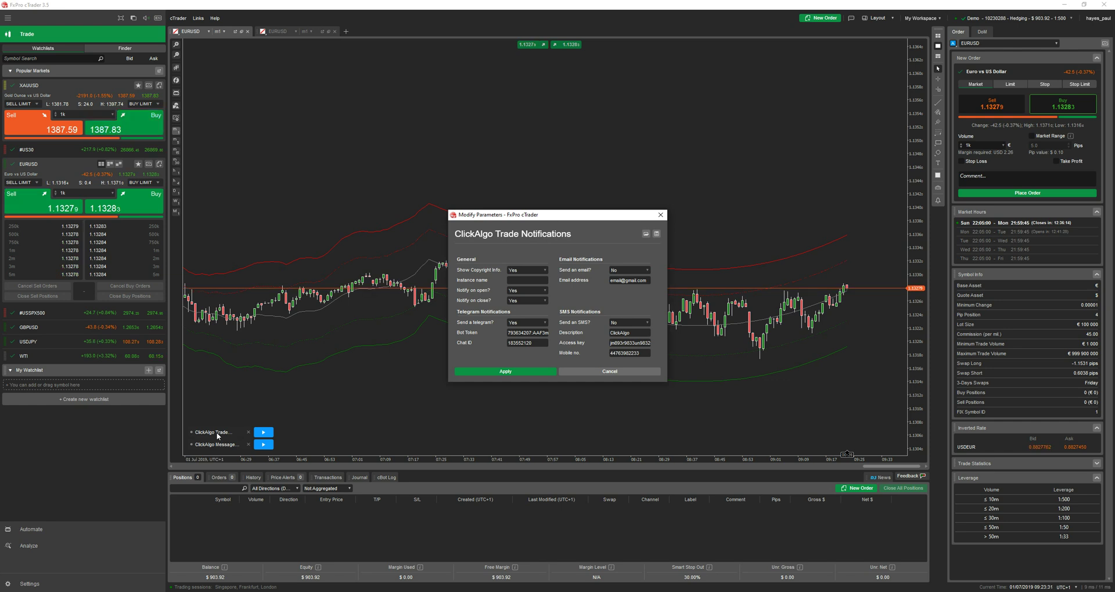
Step: Apply the Telegram settings, start the cBot, buy €1 000 EURUSD, and view the open alert
{"action": "left_click", "coordinate": [524, 369]}
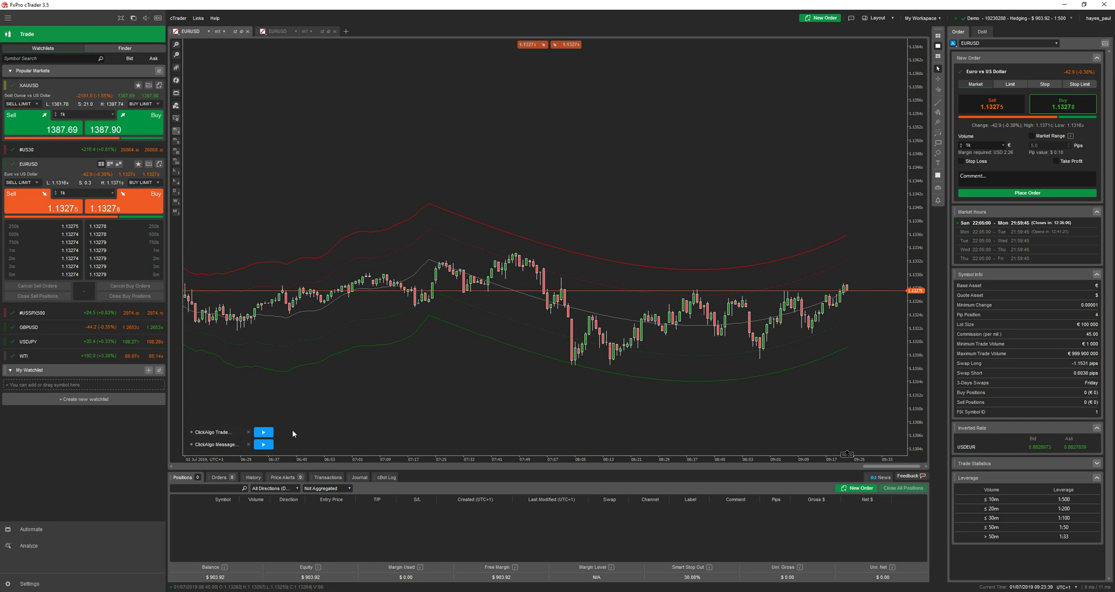
{"action": "left_click", "coordinate": [263, 432]}
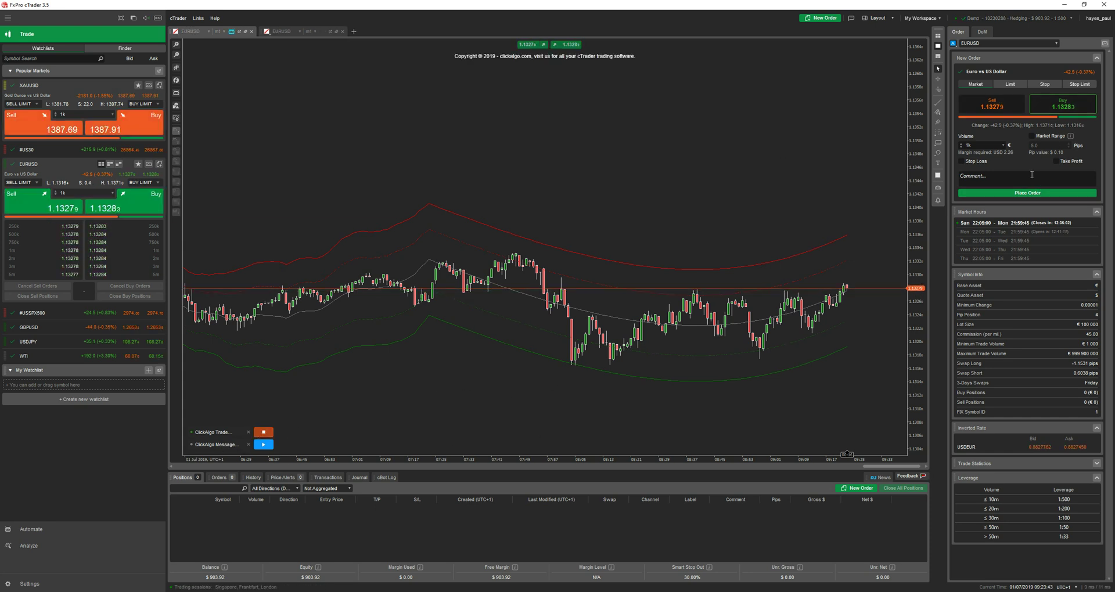
{"action": "left_click", "coordinate": [1023, 194]}
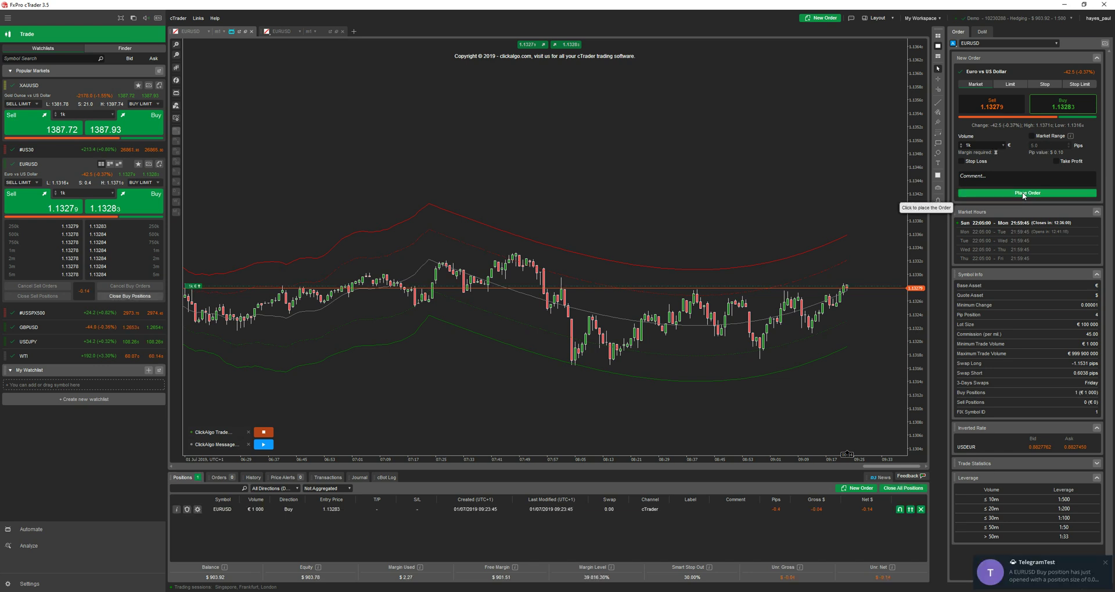
{"action": "left_click", "coordinate": [1065, 581]}
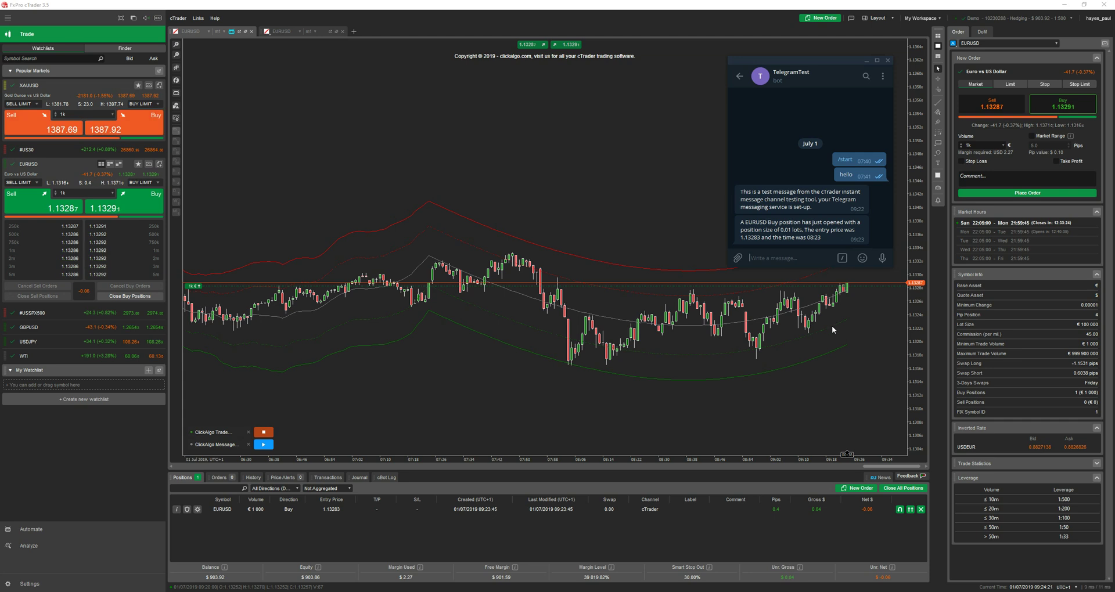
Step: Close the EURUSD position and read its -0.09 close alert in Telegram
{"action": "left_click", "coordinate": [920, 510]}
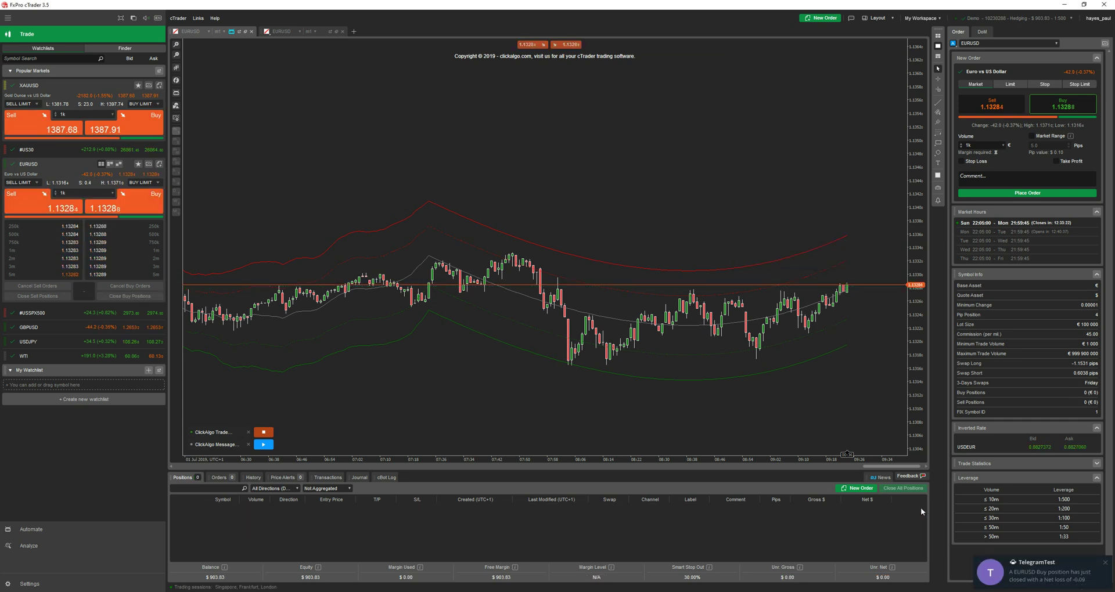
{"action": "left_click", "coordinate": [1008, 581]}
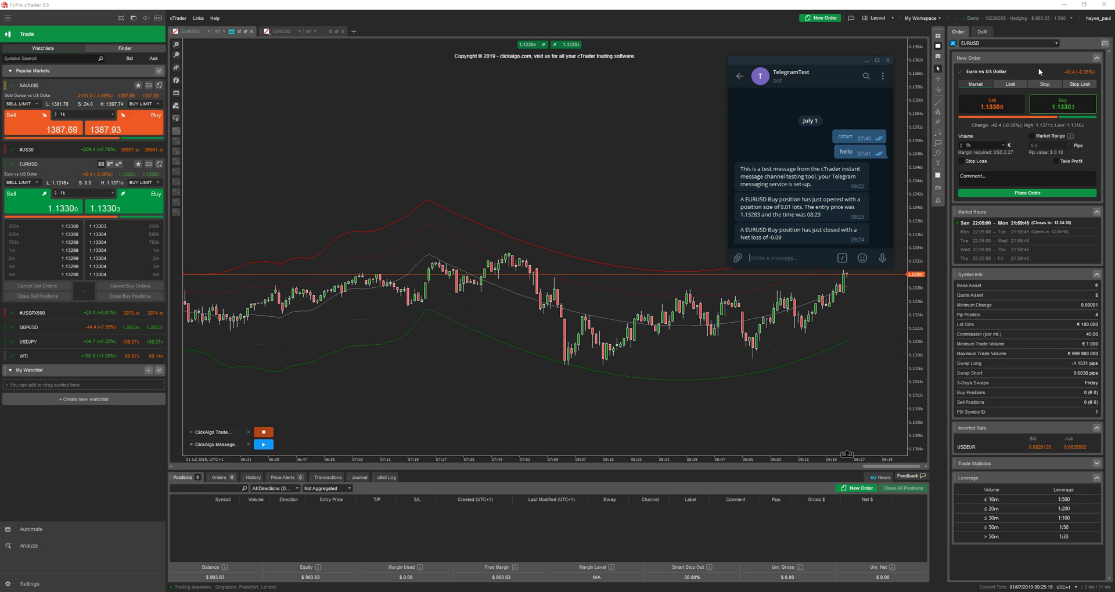
Step: Sell 1k EURCHF and close it, then stop the cBot and reopen its parameters
{"action": "left_click", "coordinate": [1031, 42]}
{"action": "left_click", "coordinate": [958, 127]}
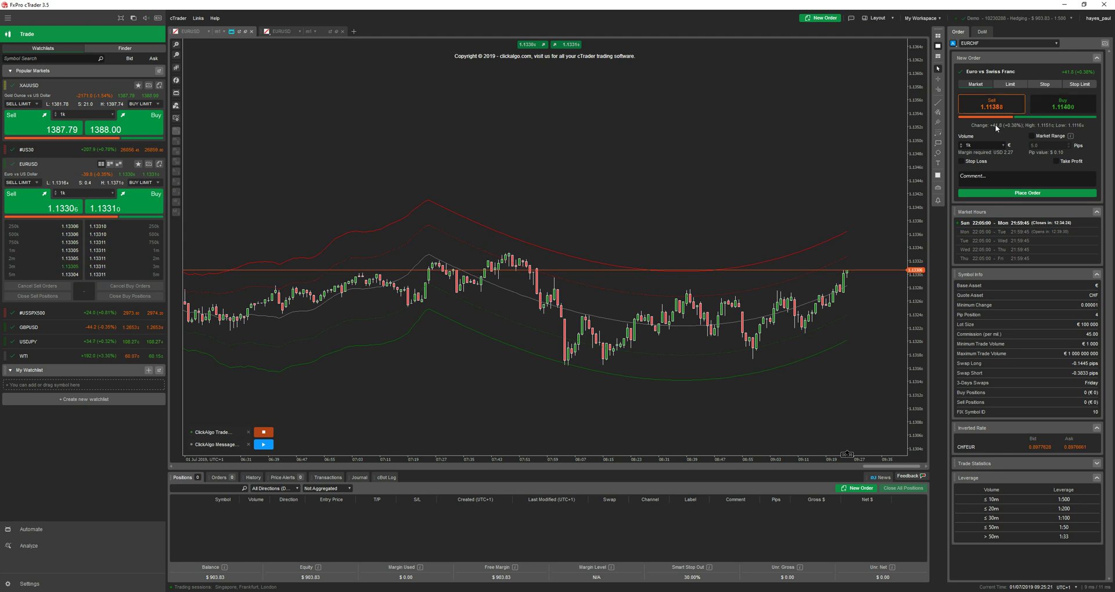
{"action": "left_click", "coordinate": [1008, 194]}
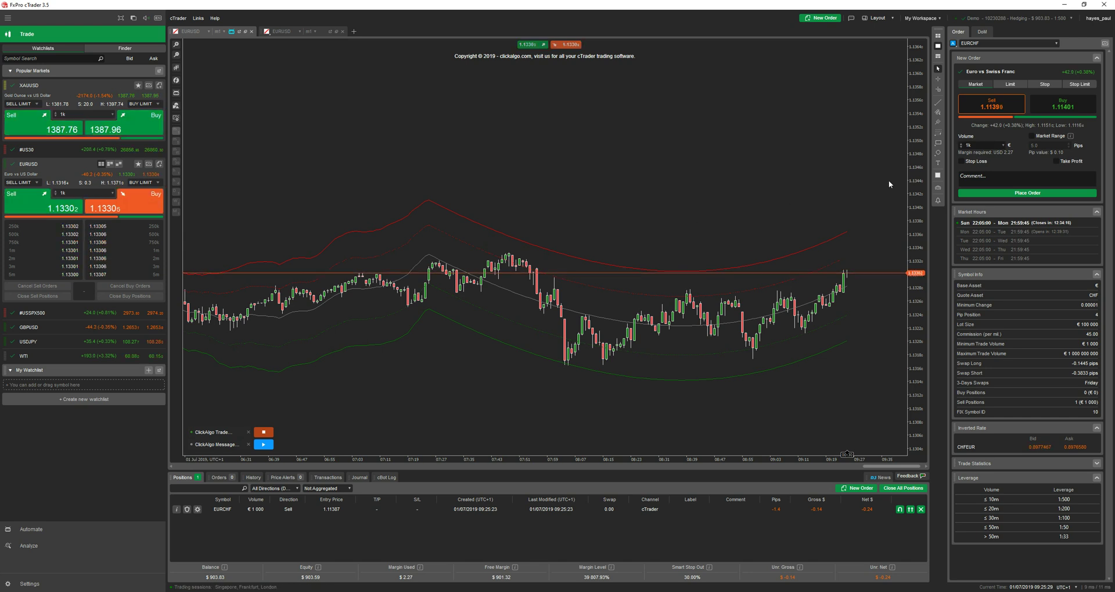
{"action": "left_click", "coordinate": [920, 510]}
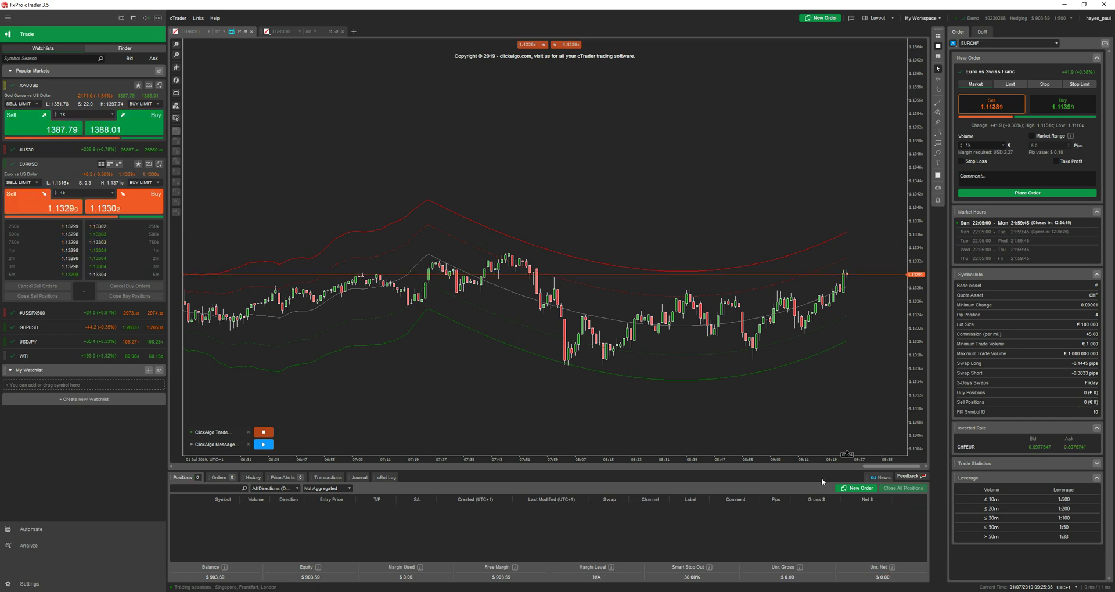
{"action": "left_click", "coordinate": [258, 432]}
{"action": "left_click", "coordinate": [213, 432]}
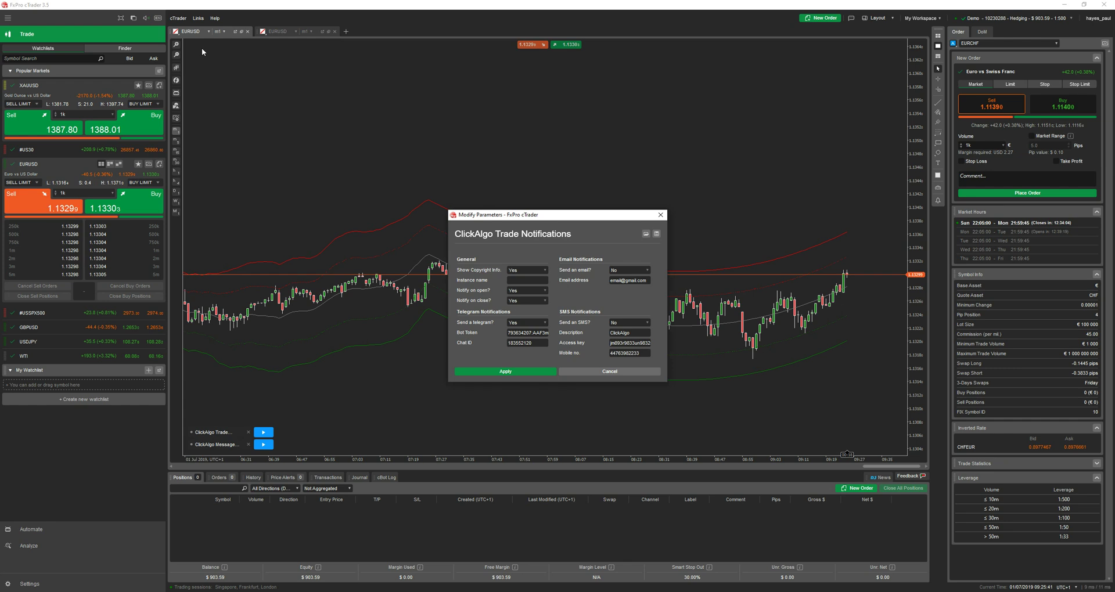
Step: Close and reopen the Trade Notifications parameters twice without changes, leaving them open
{"action": "left_click", "coordinate": [659, 215]}
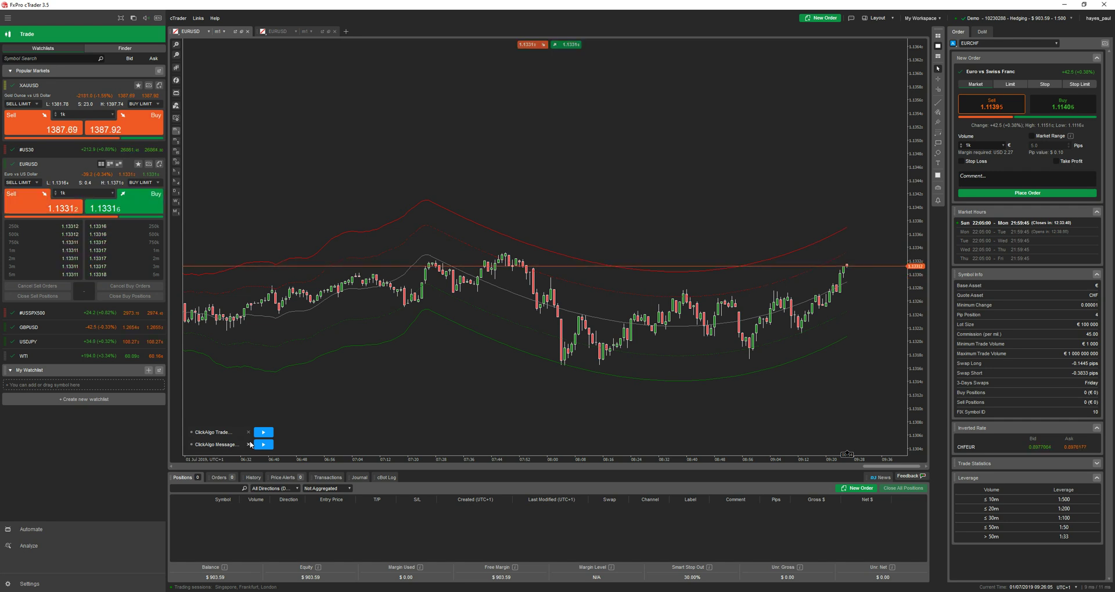
{"action": "left_click", "coordinate": [244, 432]}
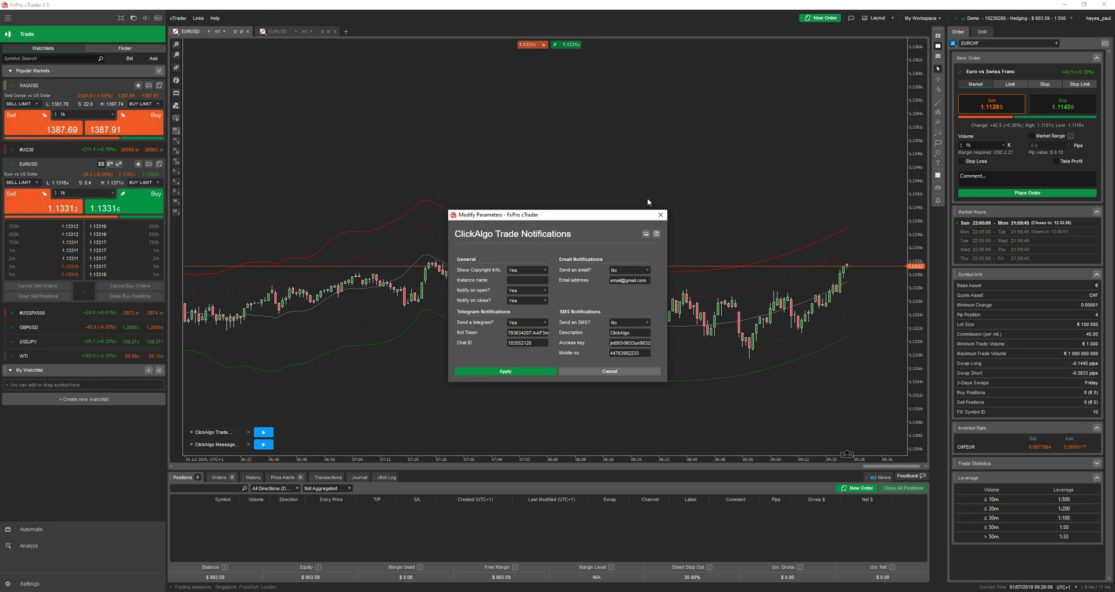
{"action": "left_click", "coordinate": [660, 215]}
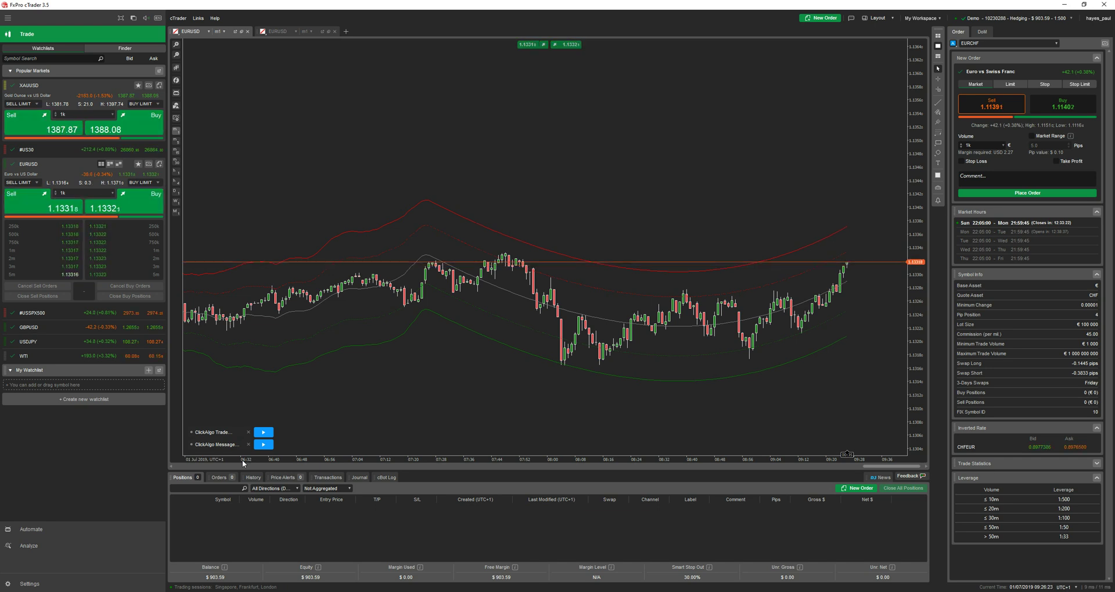
{"action": "double_click", "coordinate": [223, 433]}
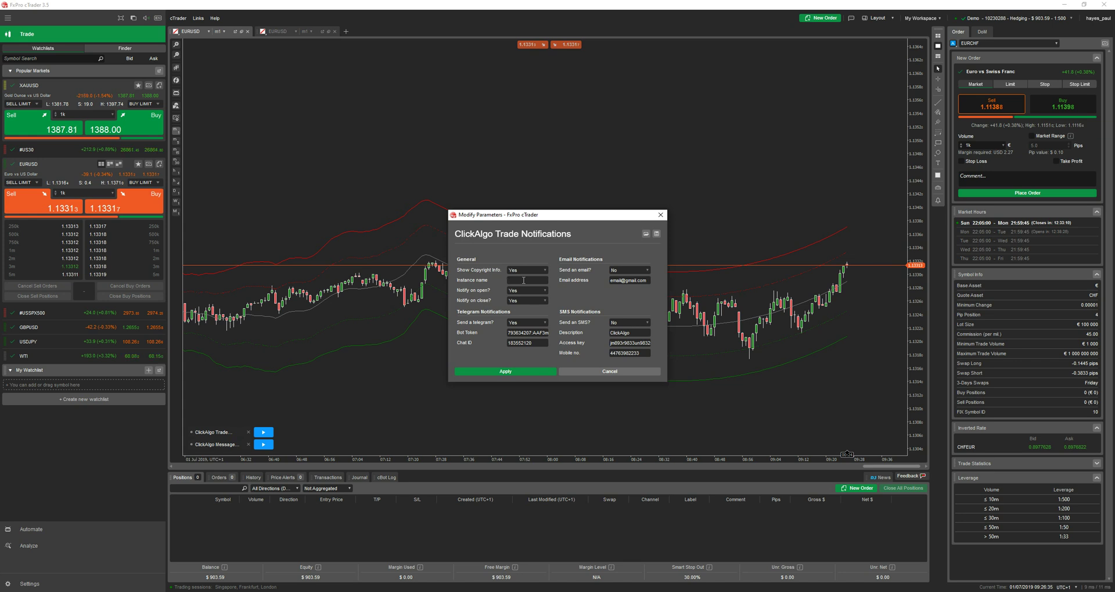
Step: Apply instance name 001, run the cBot, then stop it and reopen its parameters
{"action": "type", "text": "1"}
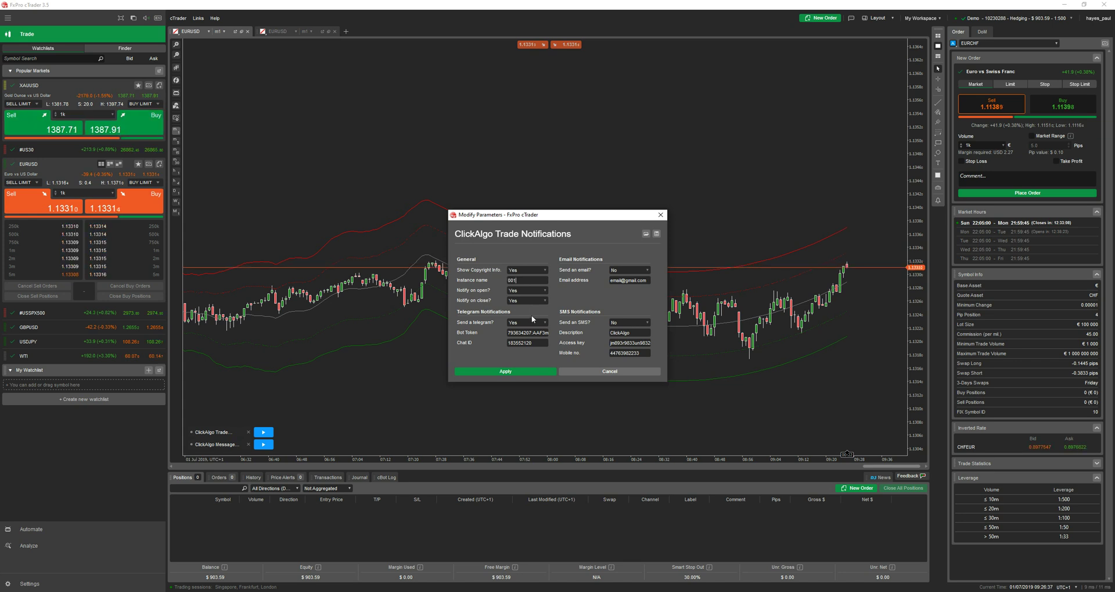
{"action": "left_click", "coordinate": [521, 370]}
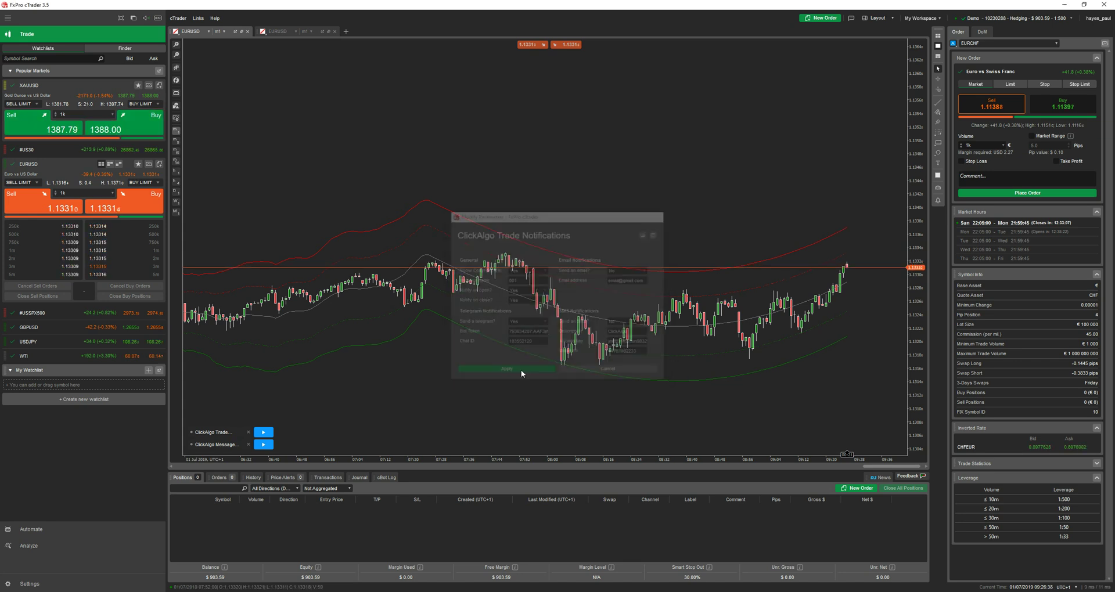
{"action": "left_click", "coordinate": [264, 433]}
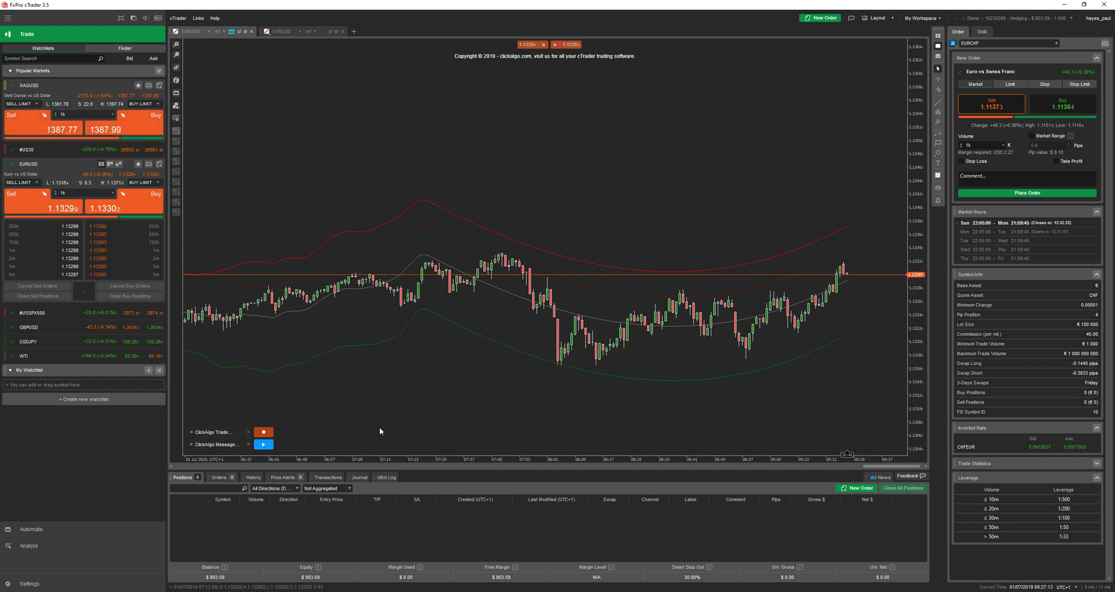
{"action": "left_click", "coordinate": [263, 432]}
{"action": "double_click", "coordinate": [218, 432]}
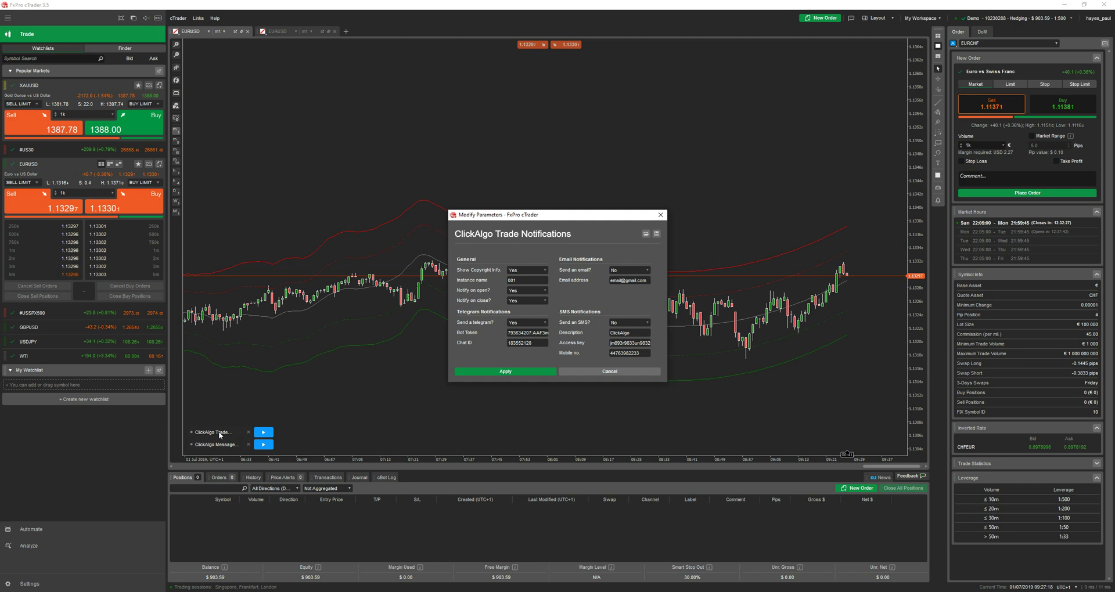